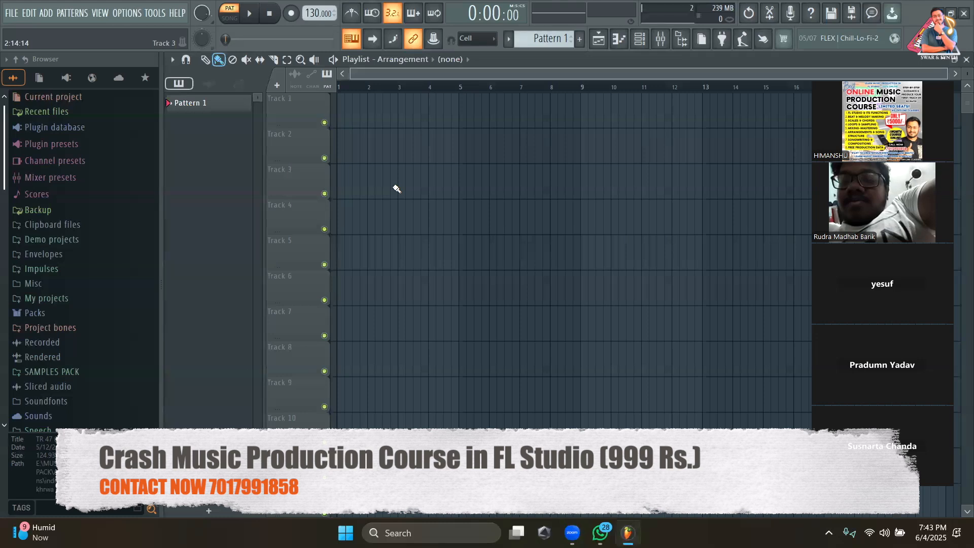
Expand the Drums category of the Packs folder in the sample browser.
left_click(640, 40)
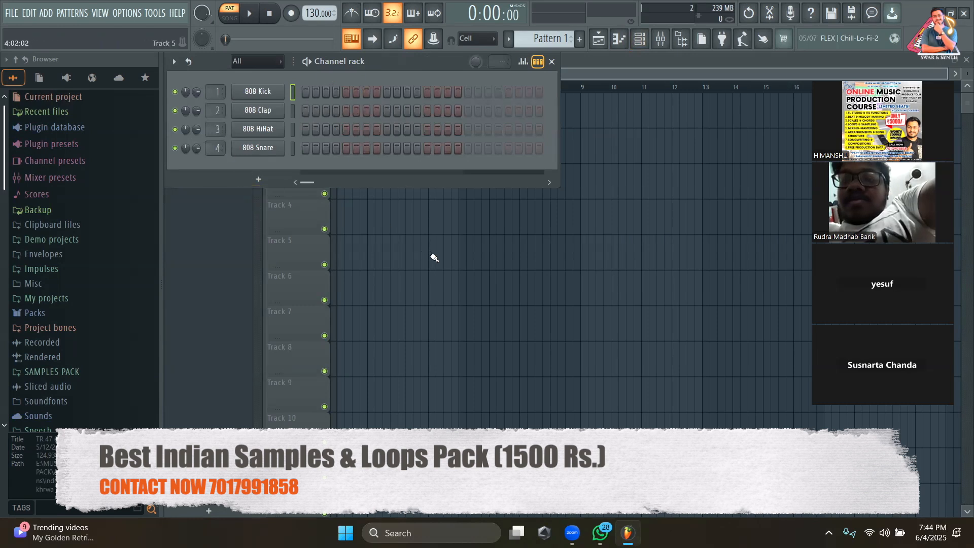
left_click(187, 273)
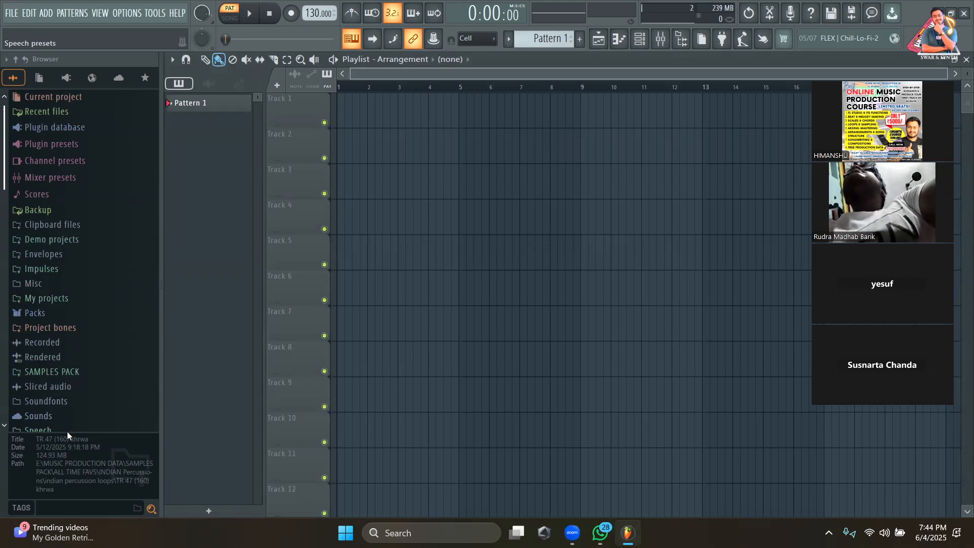
scroll(22, 319, "down", 2)
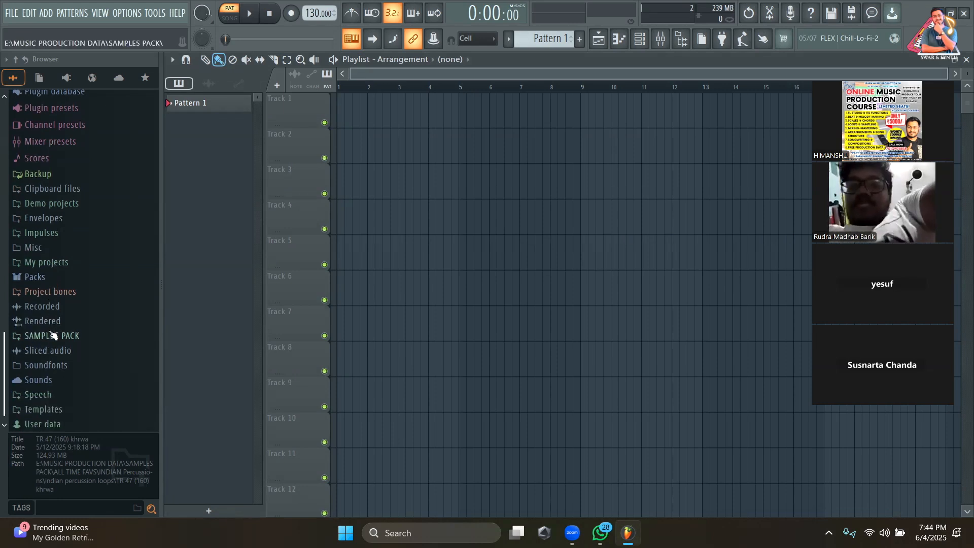
left_click(70, 275)
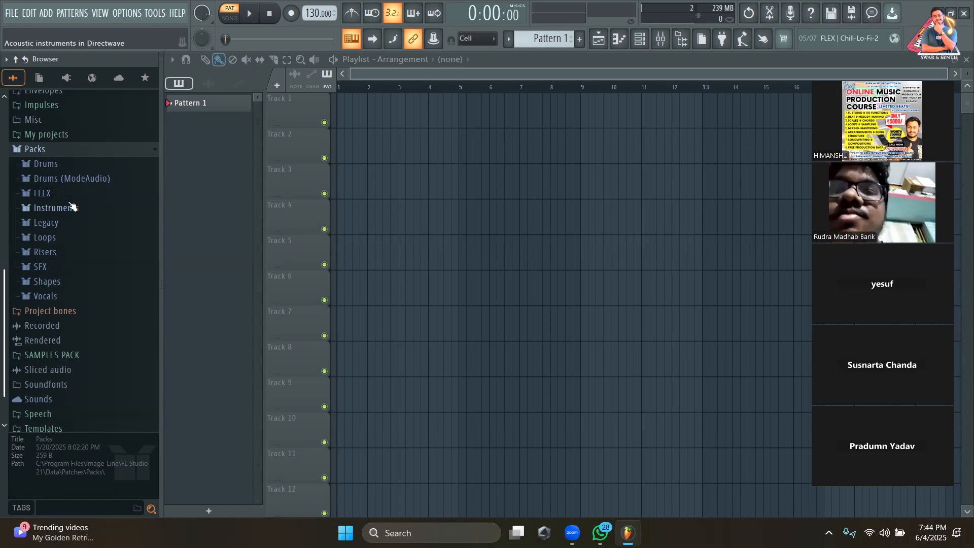
left_click(69, 166)
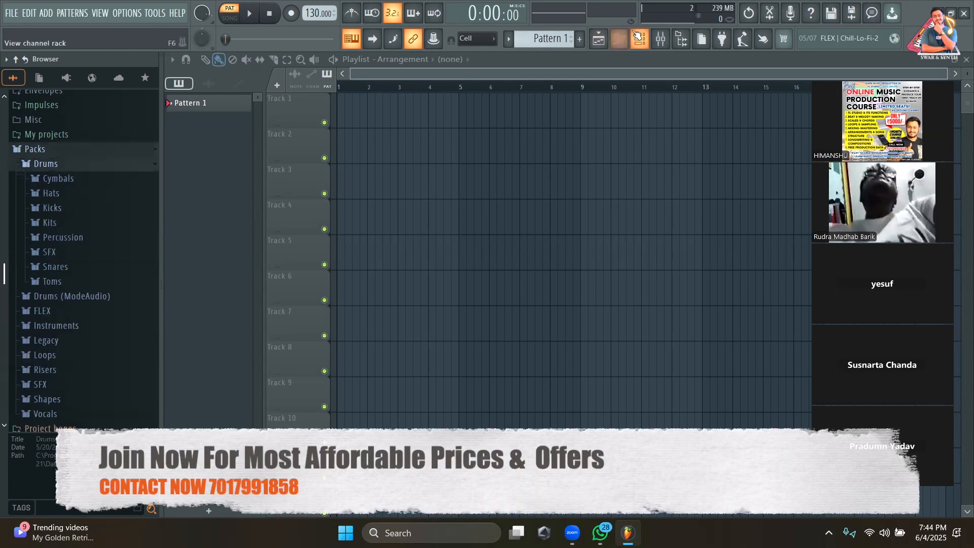
Show the channel rack and replace the 808 Kick sample with Grv Kick 11 from the Kicks folder.
left_click(638, 36)
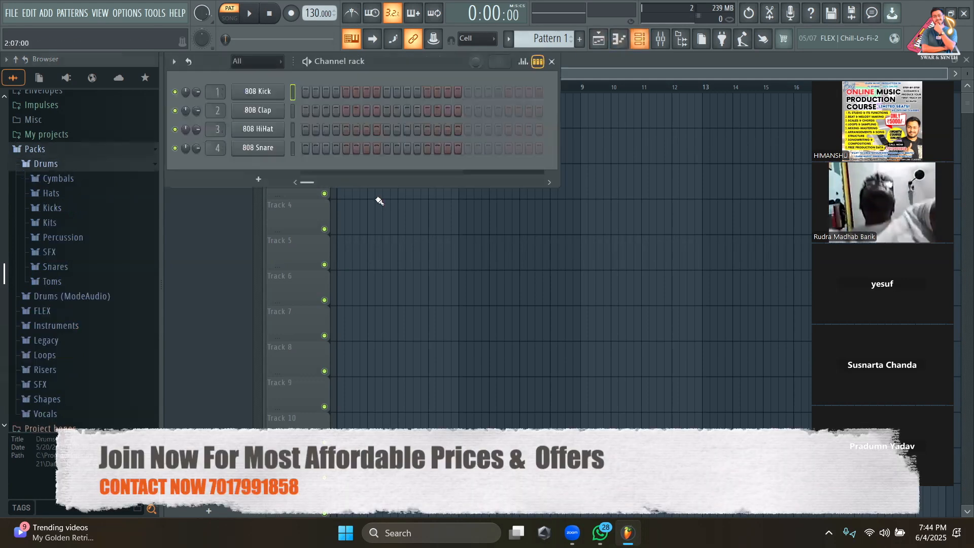
left_click(230, 192)
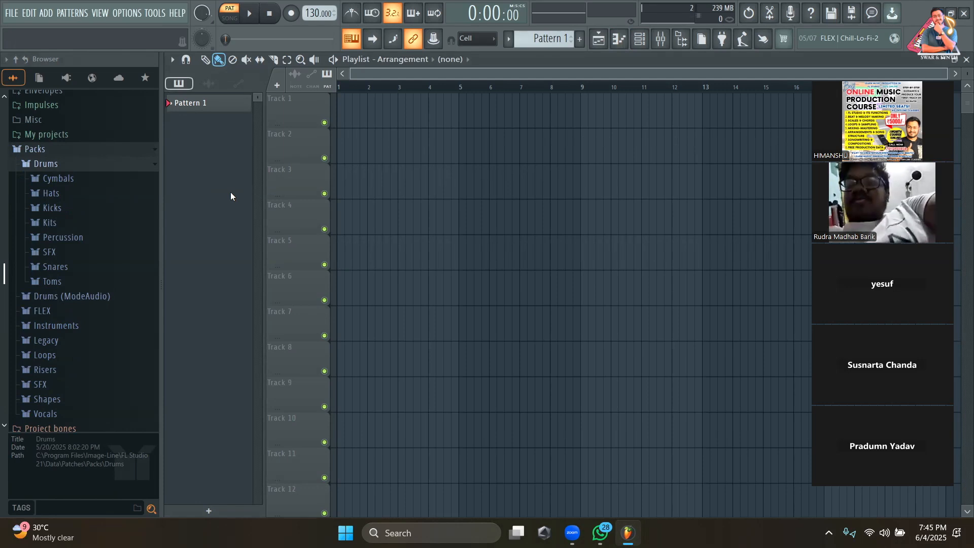
left_click(640, 39)
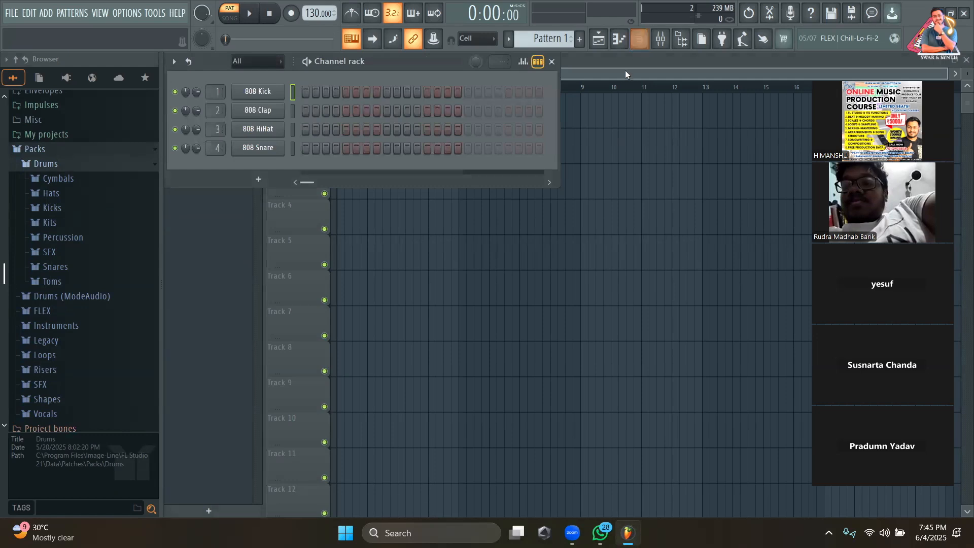
left_click(87, 209)
scroll(87, 258, "down", 2)
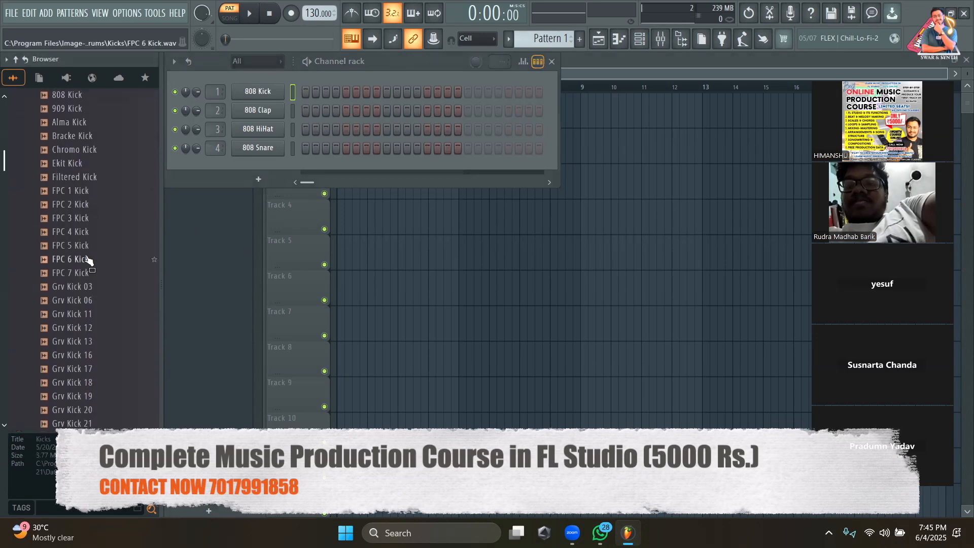
scroll(87, 259, "down", 3)
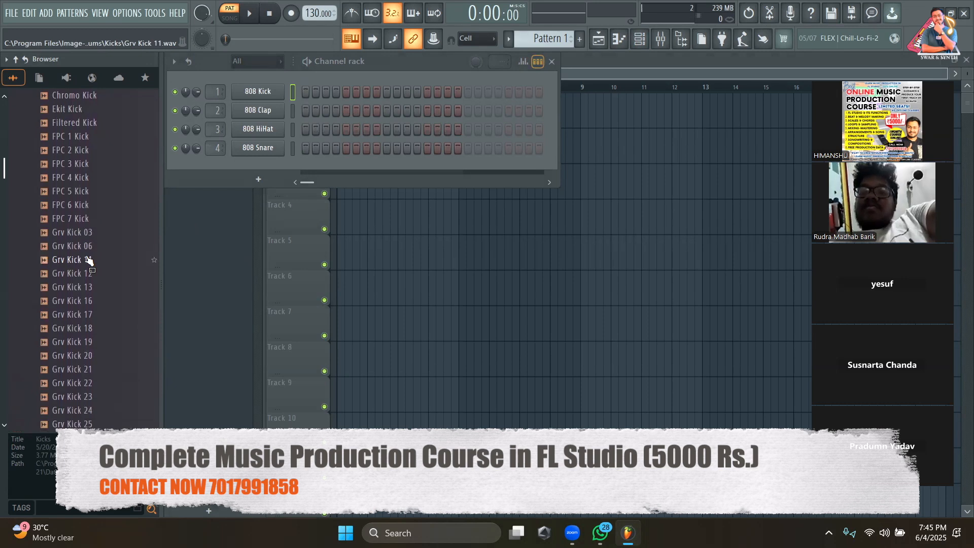
left_click(86, 247)
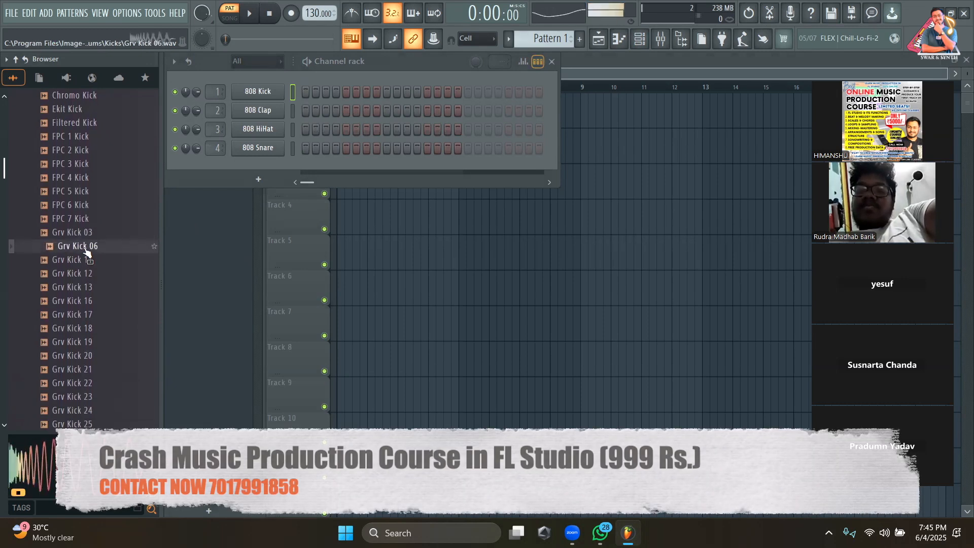
left_click_drag(86, 260, 258, 92)
Replace the 808 Clap sample with DNC Clap 1 from the Percussion folder.
scroll(81, 153, "up", 5)
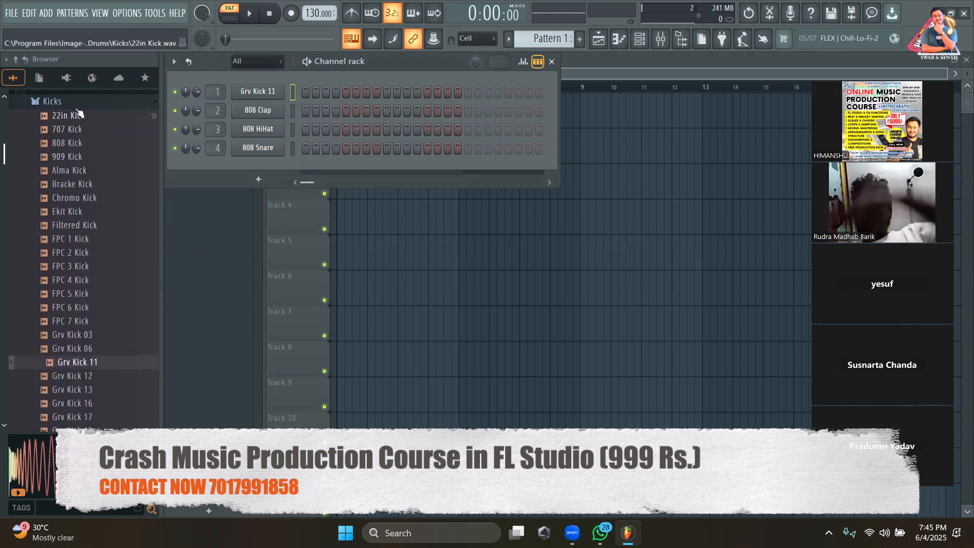
left_click(76, 103)
left_click(76, 183)
left_click(80, 211)
left_click_drag(81, 213, 258, 110)
Replace the 808 HiHat sample with 808 CH from the Hats folder.
left_click(63, 100)
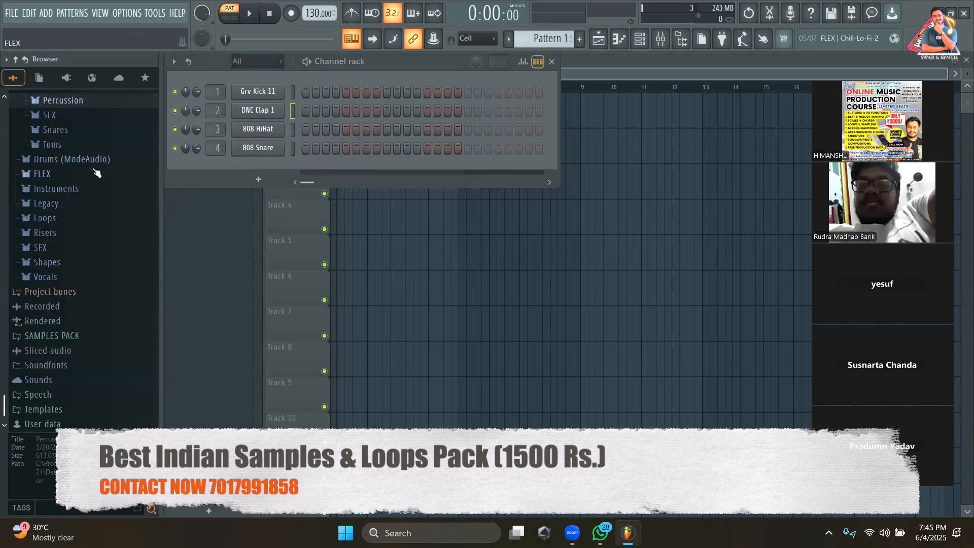
scroll(91, 167, "up", 3)
left_click(74, 133)
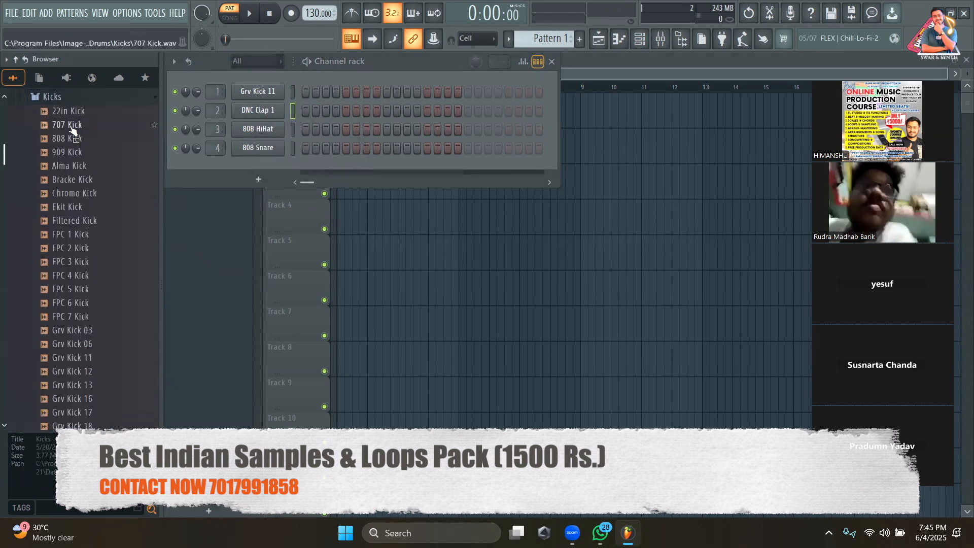
scroll(73, 177, "up", 3)
left_click(74, 186)
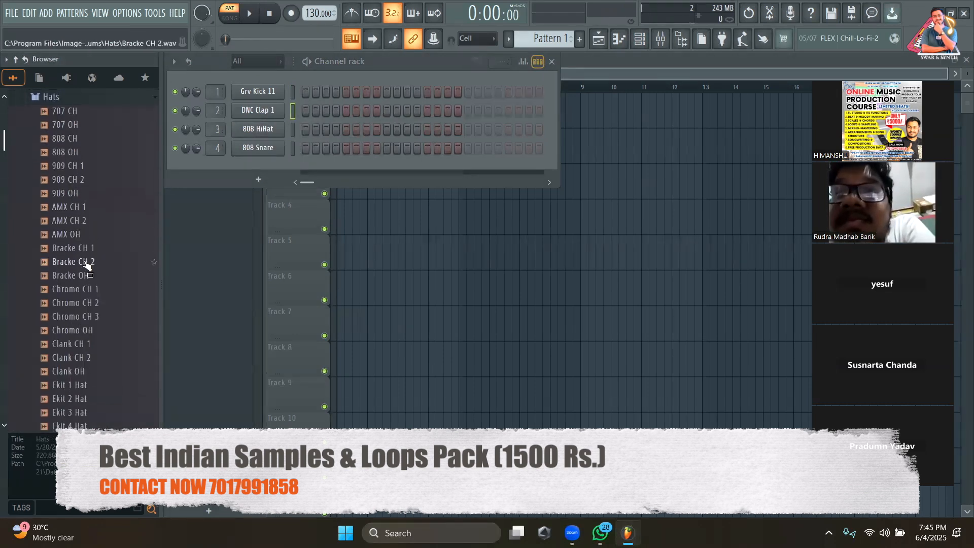
left_click_drag(71, 138, 252, 127)
Replace the 808 Snare sample with Ambass Snare from the Snares folder.
left_click(94, 97)
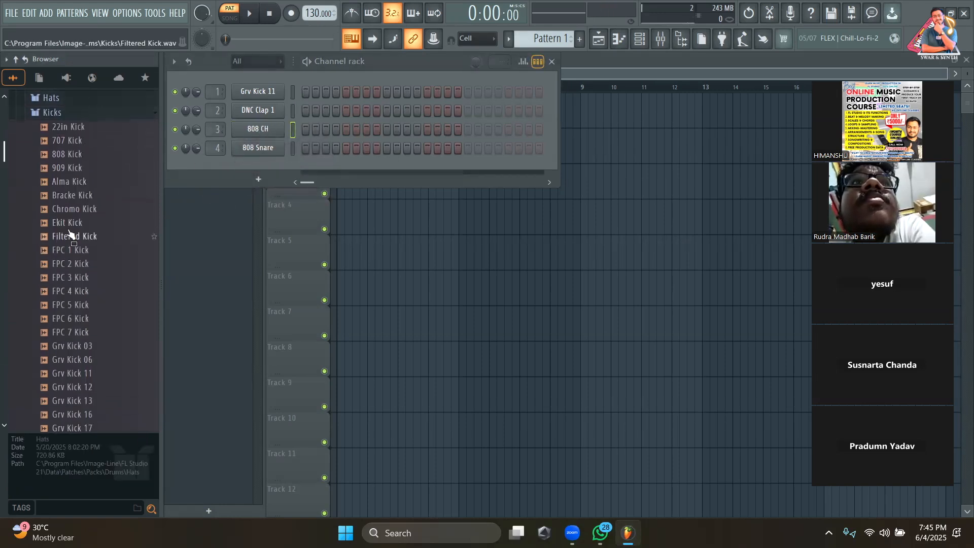
scroll(76, 173, "up", 1)
left_click(76, 127)
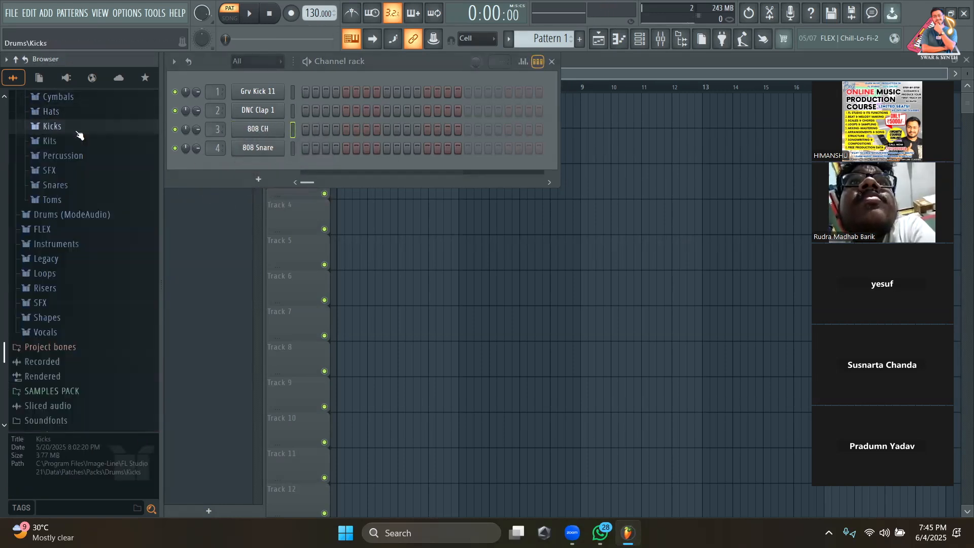
left_click(71, 186)
left_click_drag(81, 228, 258, 150)
left_click(81, 253)
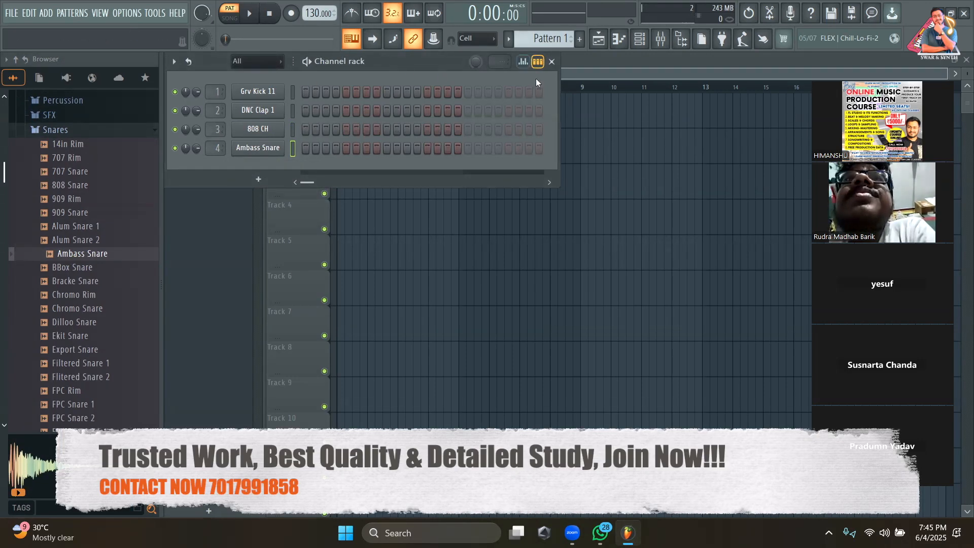
Set the tempo to 110 BPM and place Grv Kick 11 hits on steps 1 and 3 of Pattern 1.
left_click_drag(313, 13, 314, 23)
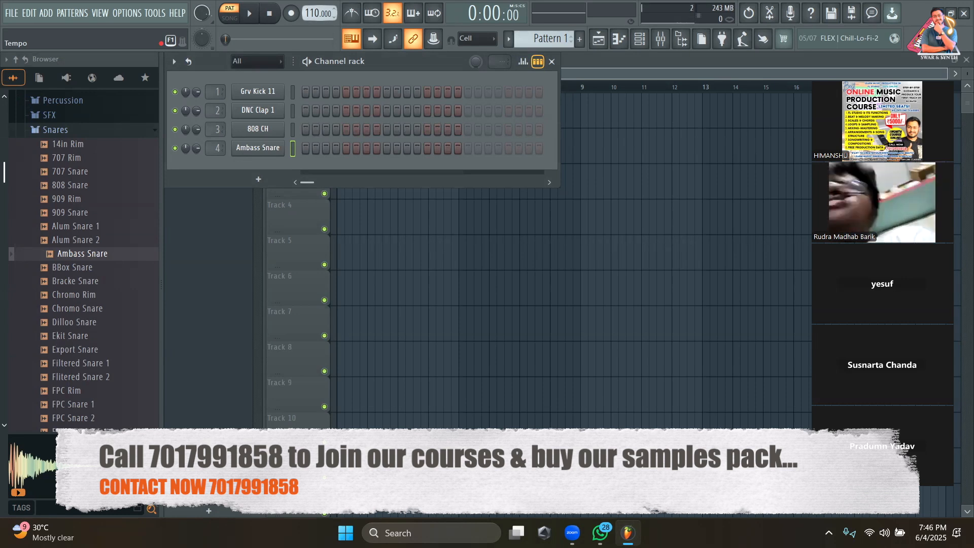
left_click(304, 93)
key("space")
left_click(326, 92)
key("space")
Add a DNC Clap 1 hit on step 5, then play the pattern with the tempo set to 80 BPM.
left_click(346, 111)
left_click_drag(320, 13, 319, 44)
key("space")
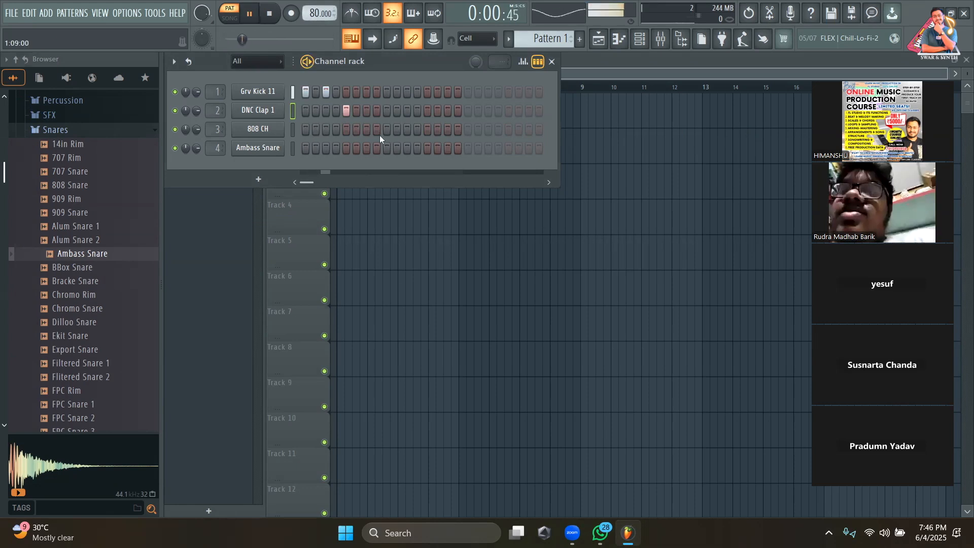
Add Grv Kick 11 hits on steps 8 and 11 and audition the loop.
left_click(366, 92)
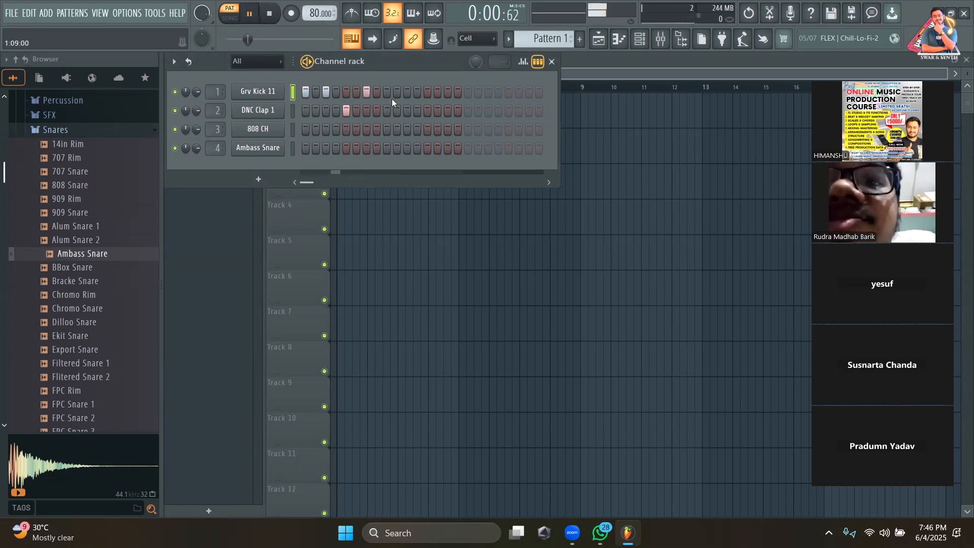
left_click(406, 92)
key("space")
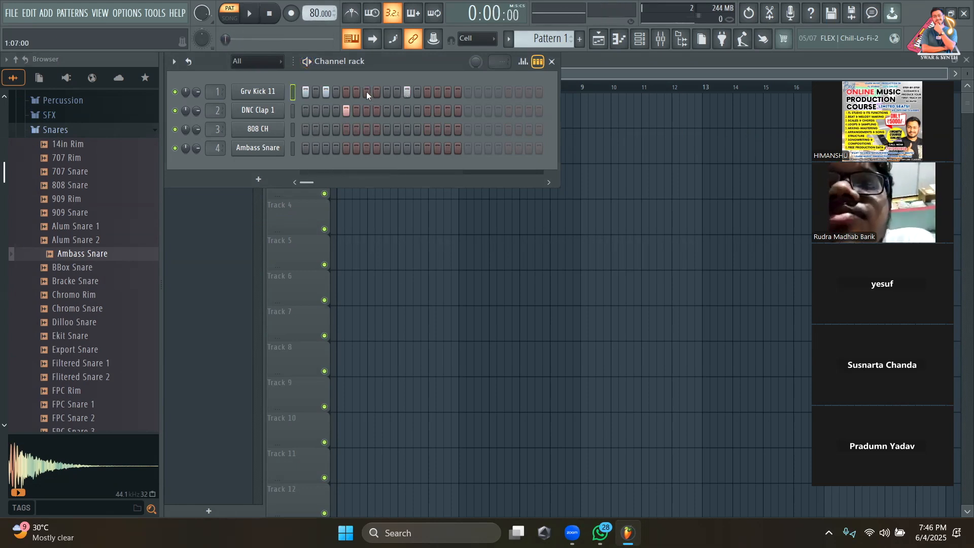
left_click(376, 91)
key("space")
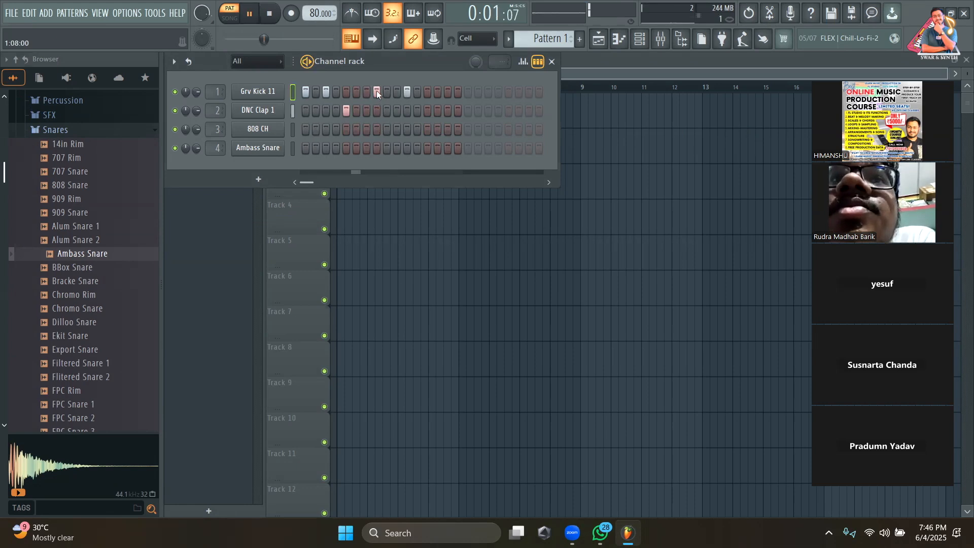
Add a DNC Clap 1 hit on step 13 and 808 CH hits on steps 3, 7, 11 and 15, and play the loop.
left_click(427, 110)
left_click(326, 130)
key("space")
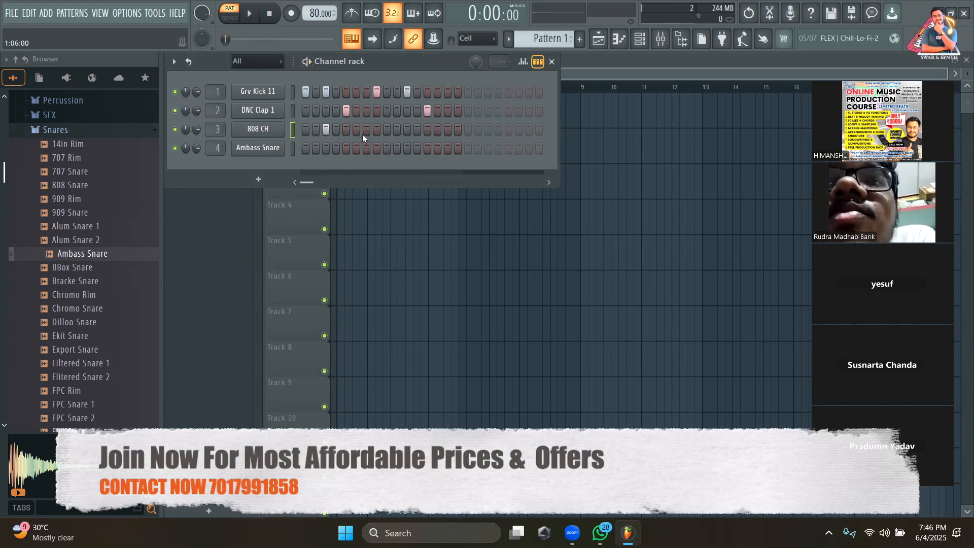
left_click(405, 131)
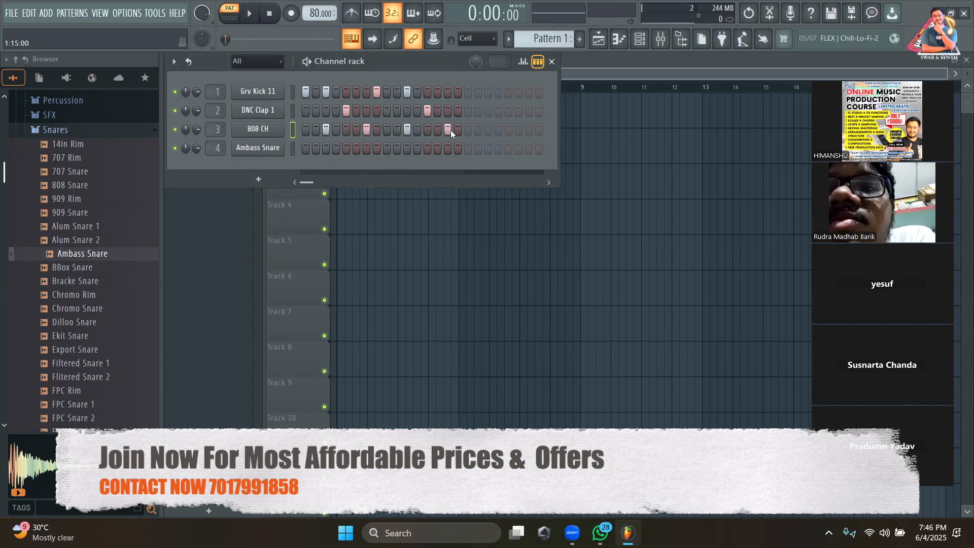
key("space")
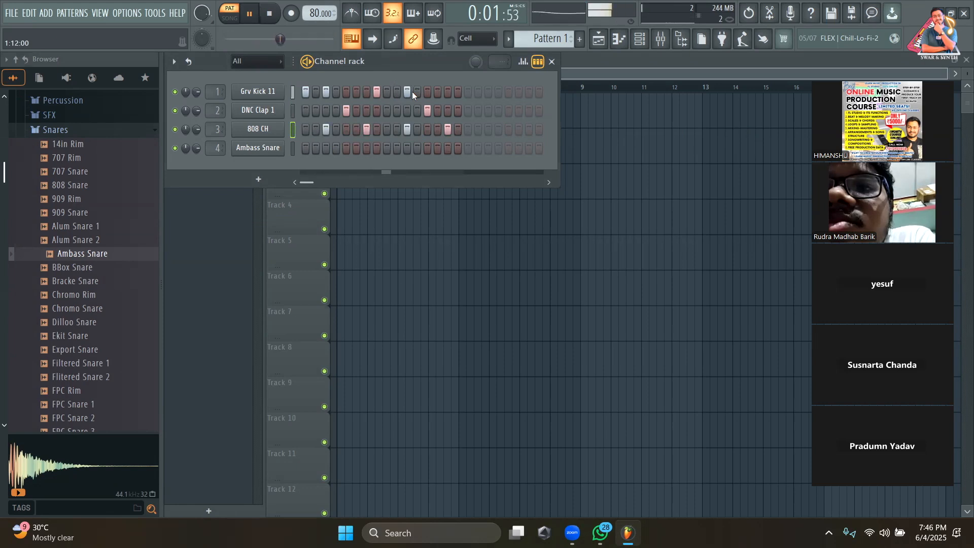
Move the Grv Kick 11 hit from step 11 to step 10 during playback, then stop.
left_click(407, 92)
left_click(397, 92)
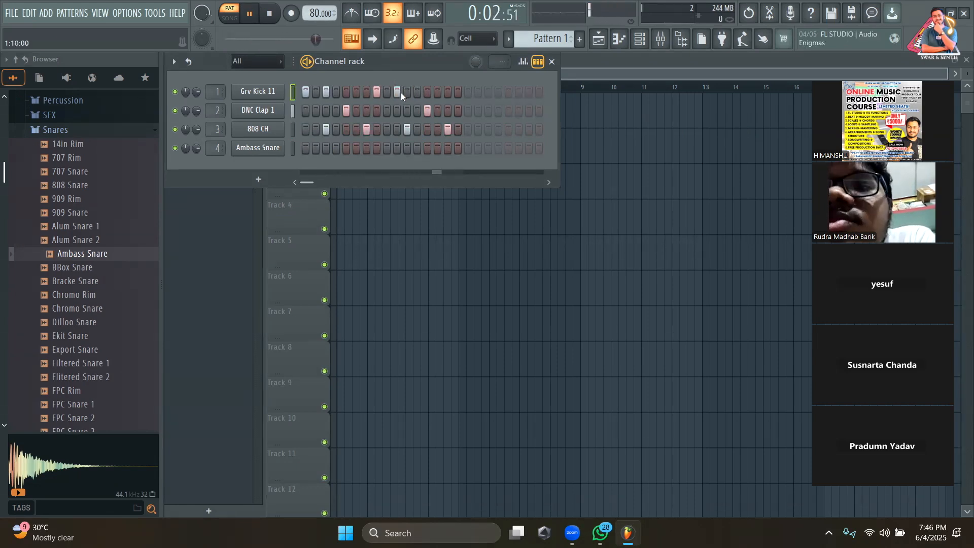
key("space")
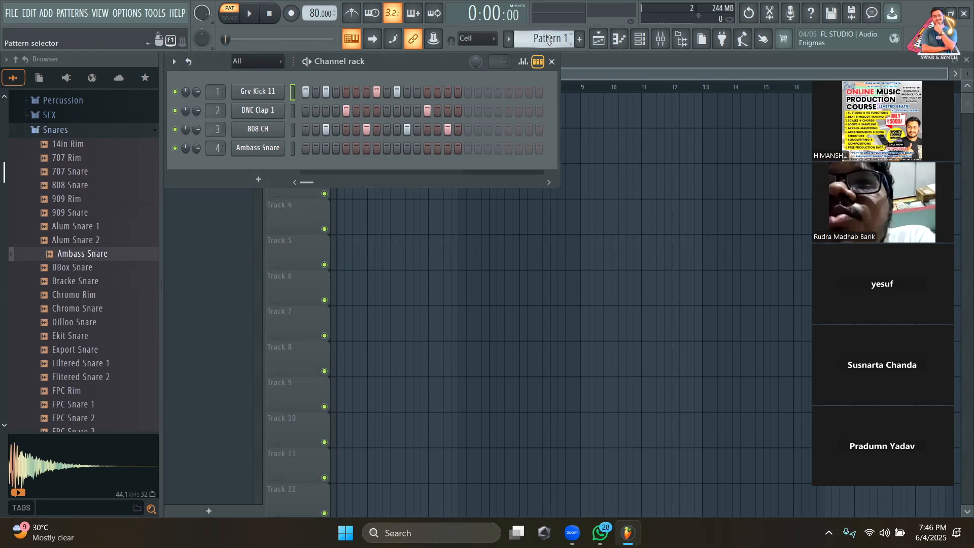
In Pattern 3, place Grv Kick 11 hits on steps 1, 5, 9 and 13 and DNC Clap 1 hits on steps 5 and 13.
scroll(549, 40, "down", 2)
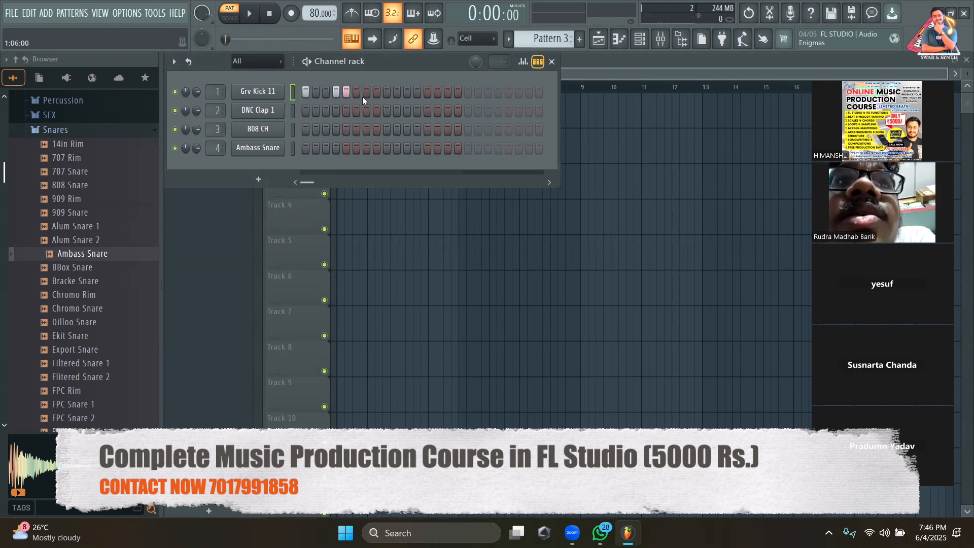
left_click(427, 92)
left_click(347, 111)
left_click(425, 111)
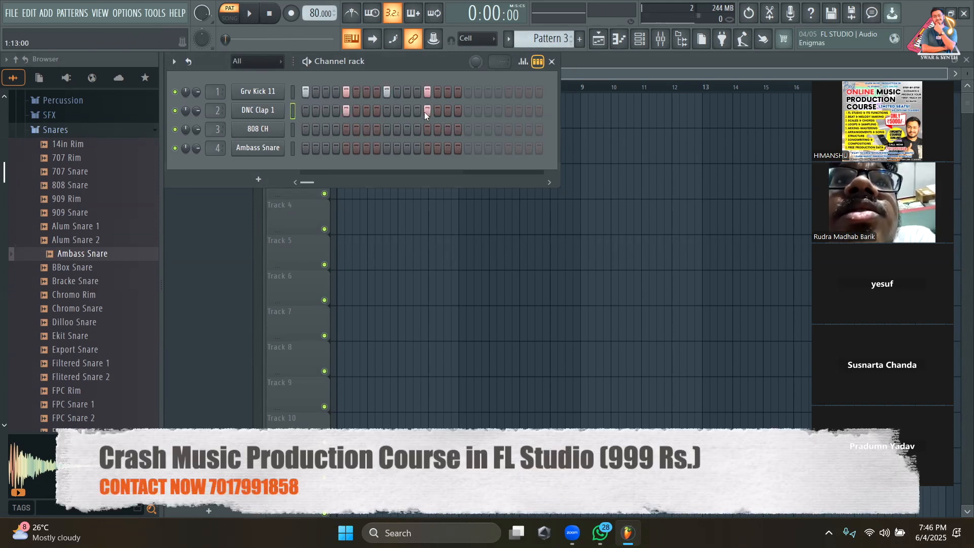
Add 808 CH hits on steps 3, 7, 11 and 15 of Pattern 3 and start playback.
left_click(327, 129)
left_click(367, 129)
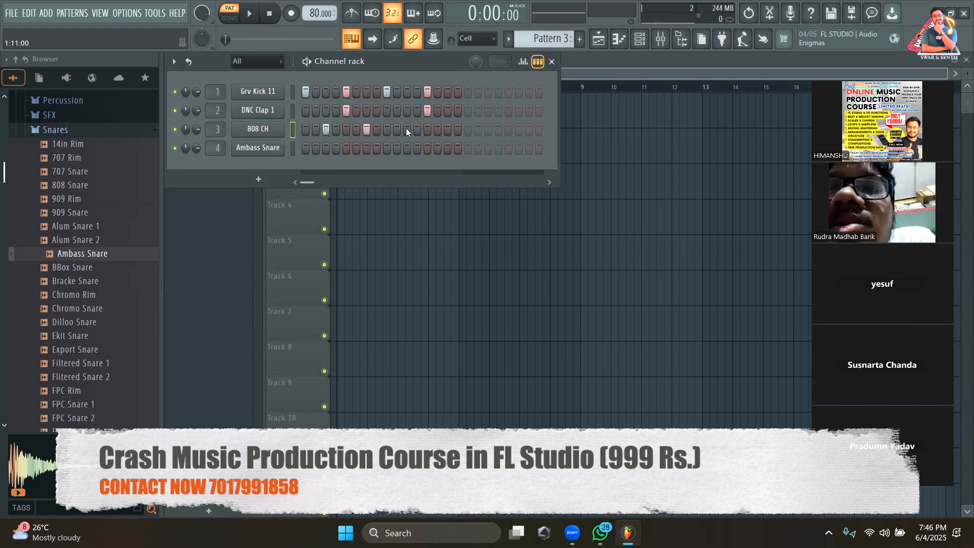
left_click(447, 130)
key("space")
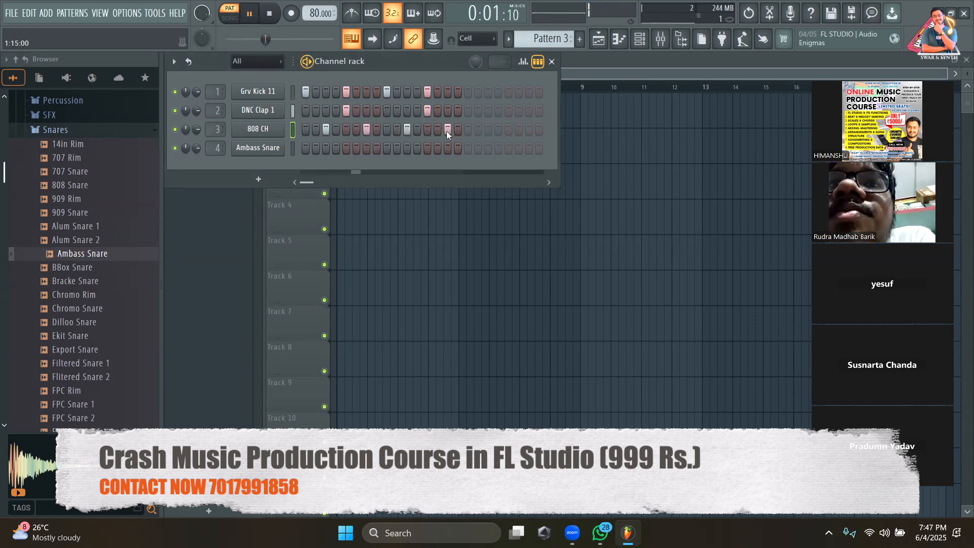
Raise the tempo to 115 BPM while the pattern plays, then stop playback.
left_click_drag(319, 13, 320, 3)
left_click_drag(311, 13, 311, 18)
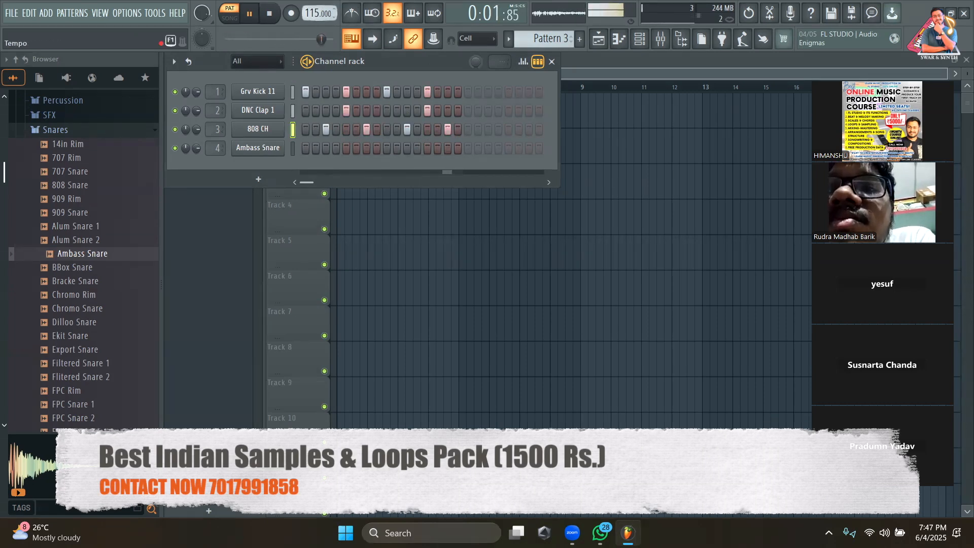
key("space")
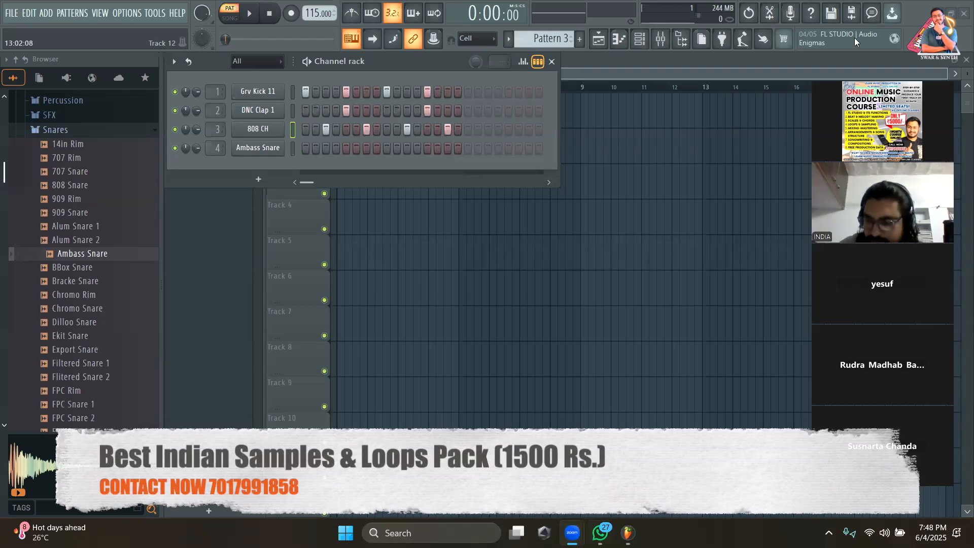
left_click(854, 37)
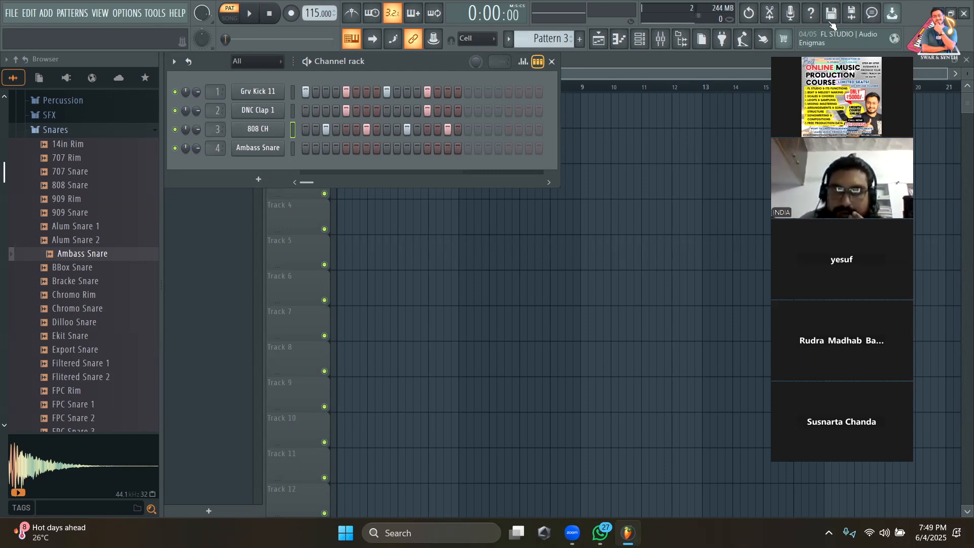
Hide the channel rack and collapse the browser back to its main folders.
left_click(114, 130)
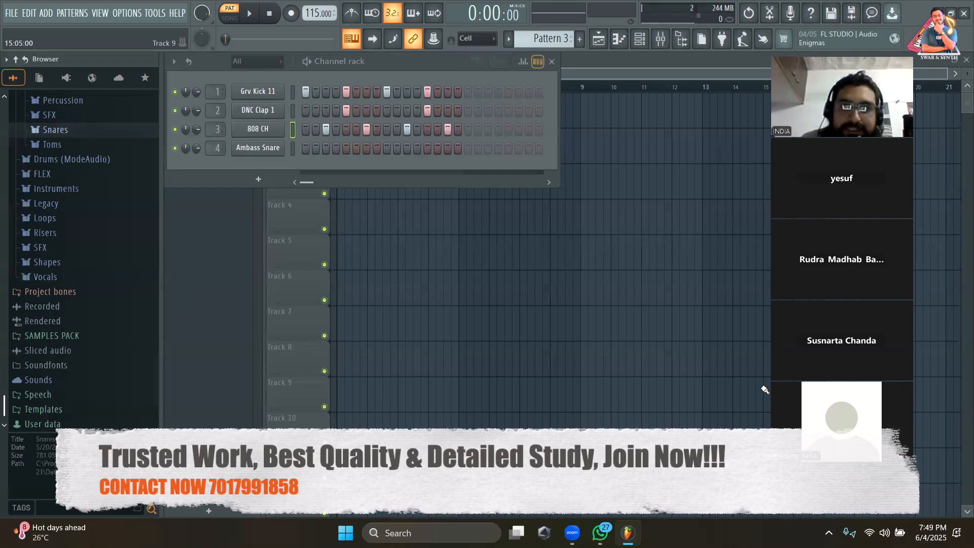
key("F6")
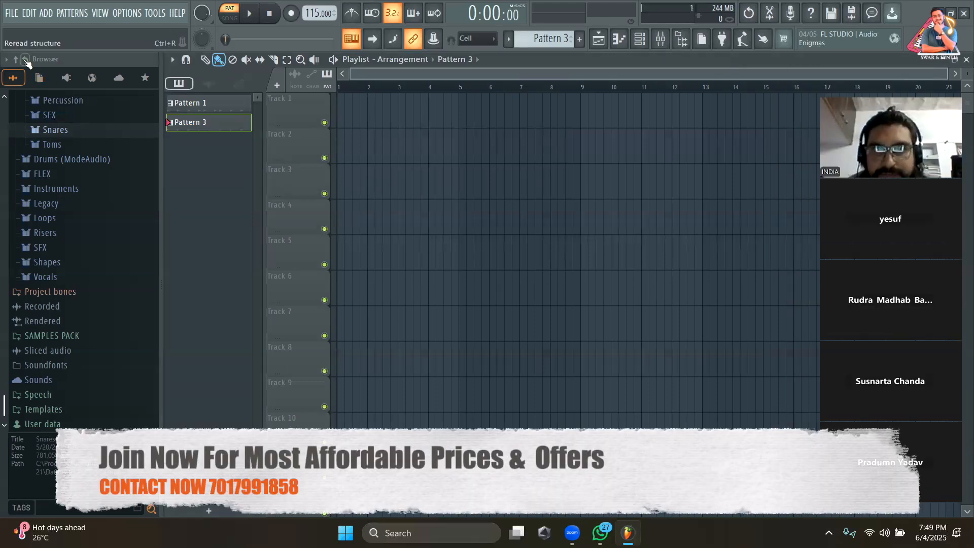
left_click(25, 59)
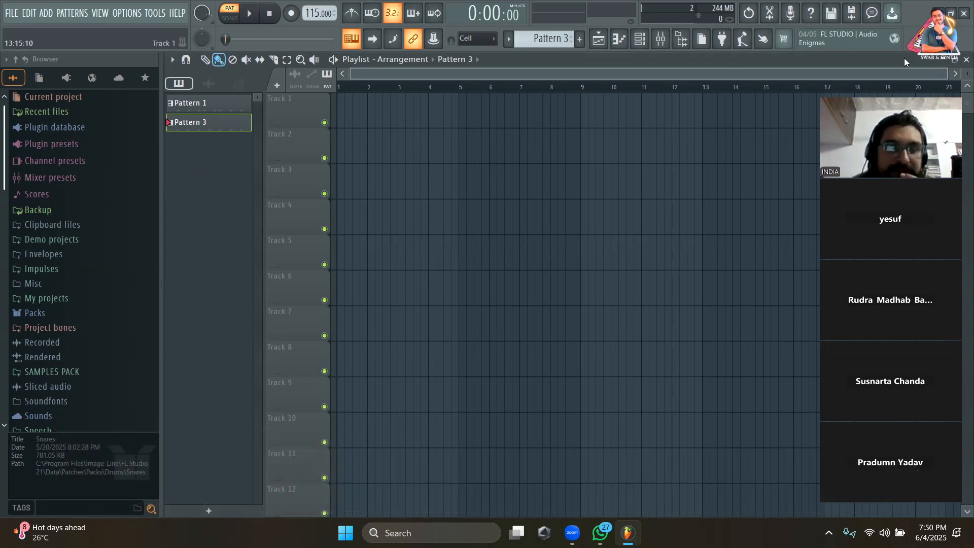
Reopen the channel rack and preview the FPC Guiro sample from the Percussion folder of the Drums pack.
left_click(648, 43)
left_click(643, 74)
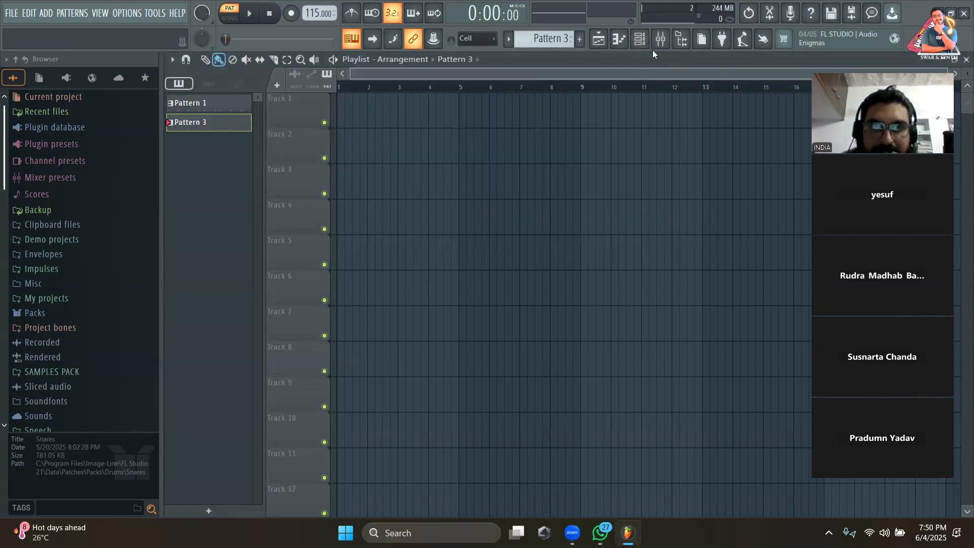
left_click(640, 41)
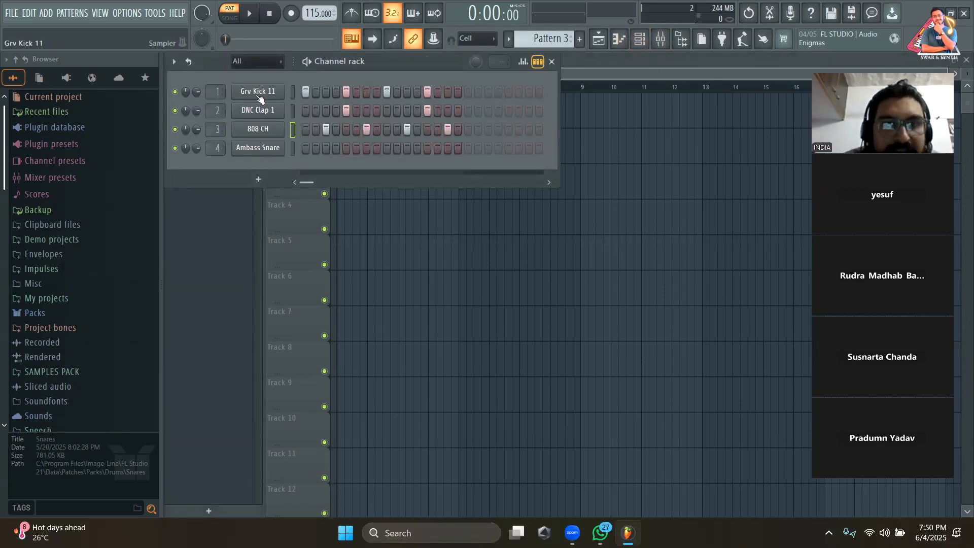
scroll(85, 251, "down", 2)
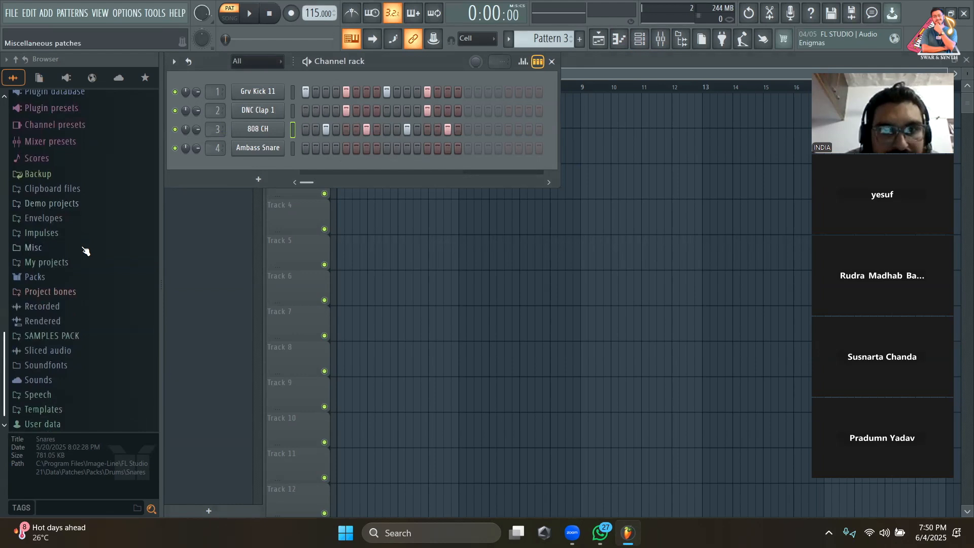
left_click(38, 277)
scroll(51, 307, "down", 8)
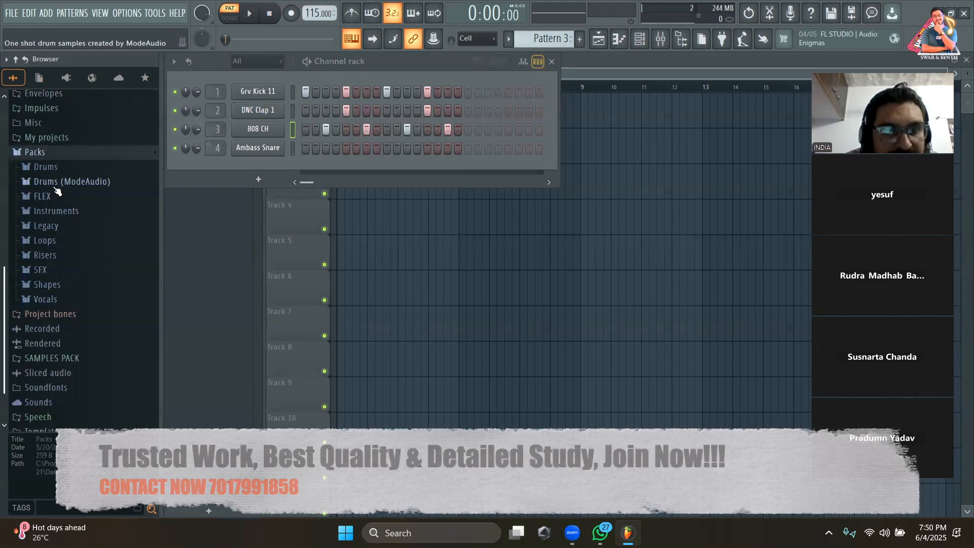
left_click(54, 170)
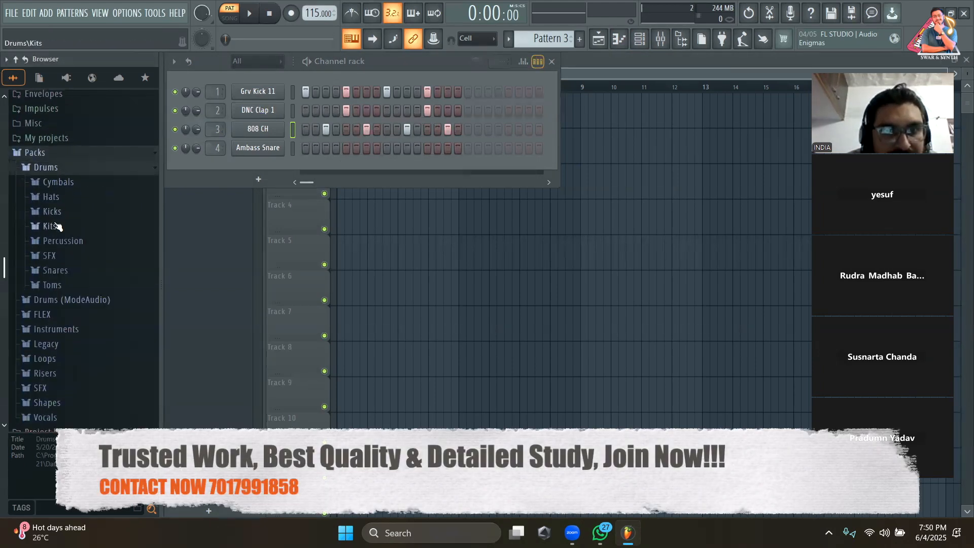
scroll(55, 224, "up", 2)
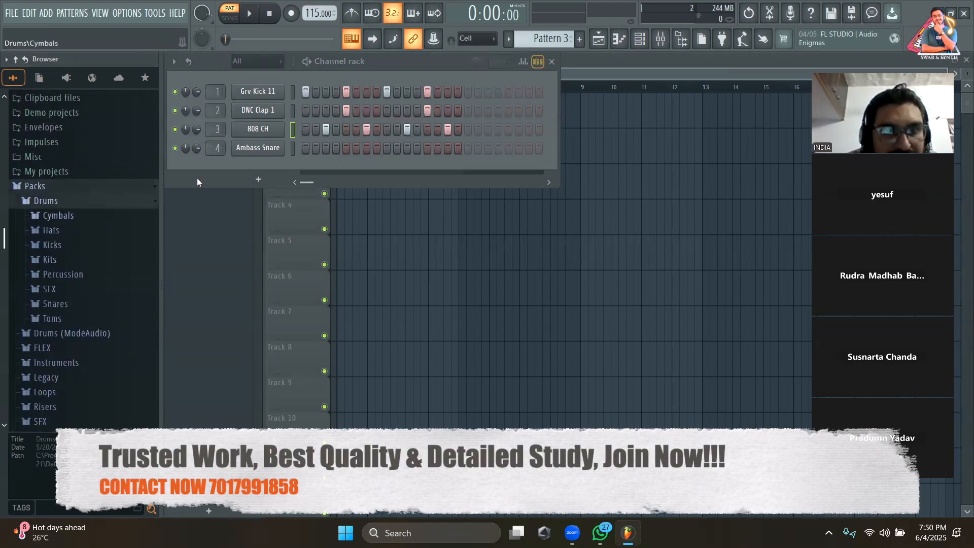
left_click(83, 274)
left_click_drag(76, 307, 129, 273)
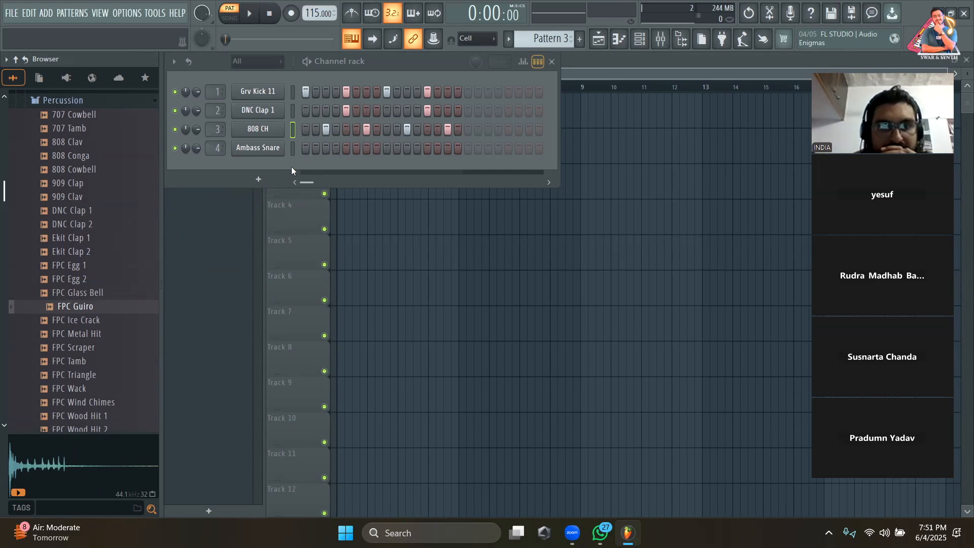
Reduce the playlist window to its restored size and maximize it again.
left_click(712, 58)
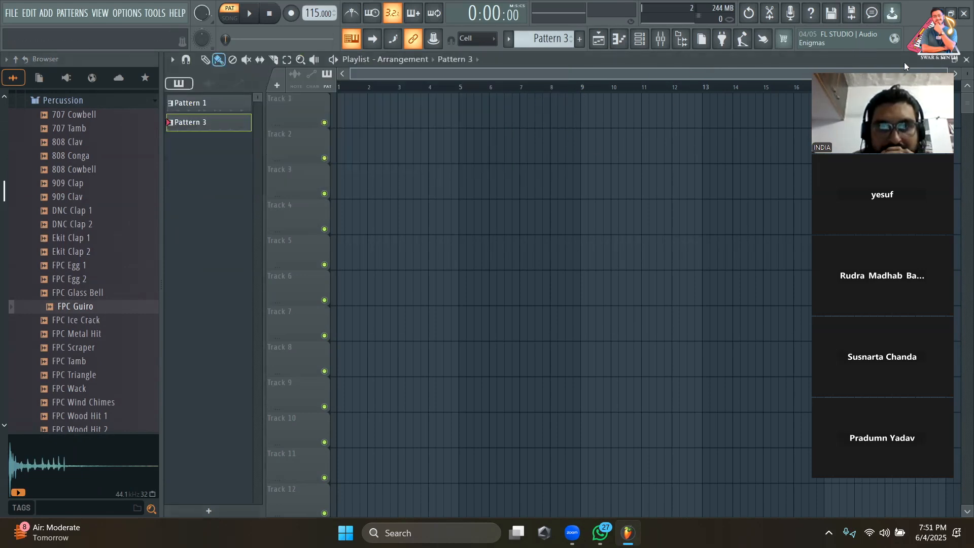
left_click(954, 60)
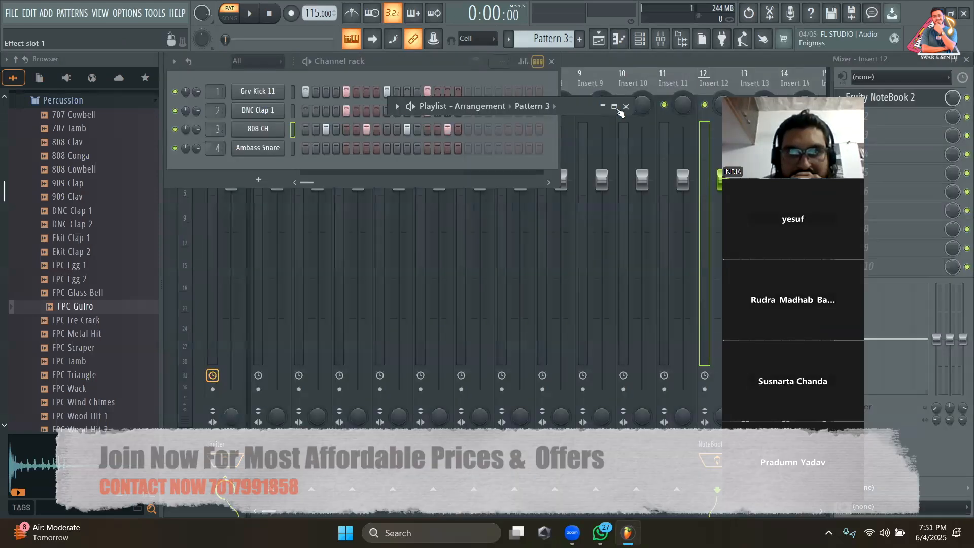
left_click(615, 106)
left_click(954, 60)
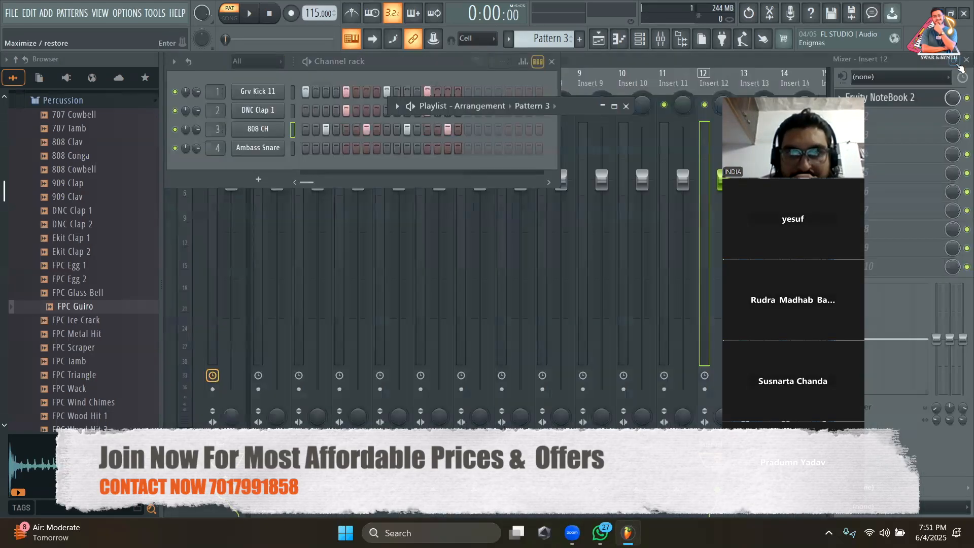
left_click(615, 106)
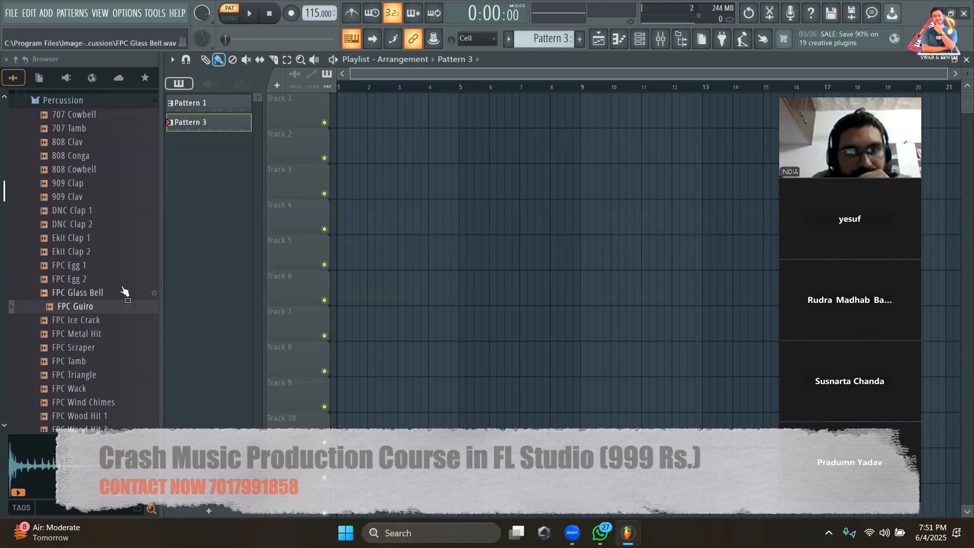
Collapse the browser folders and bring back the channel rack.
left_click(16, 59)
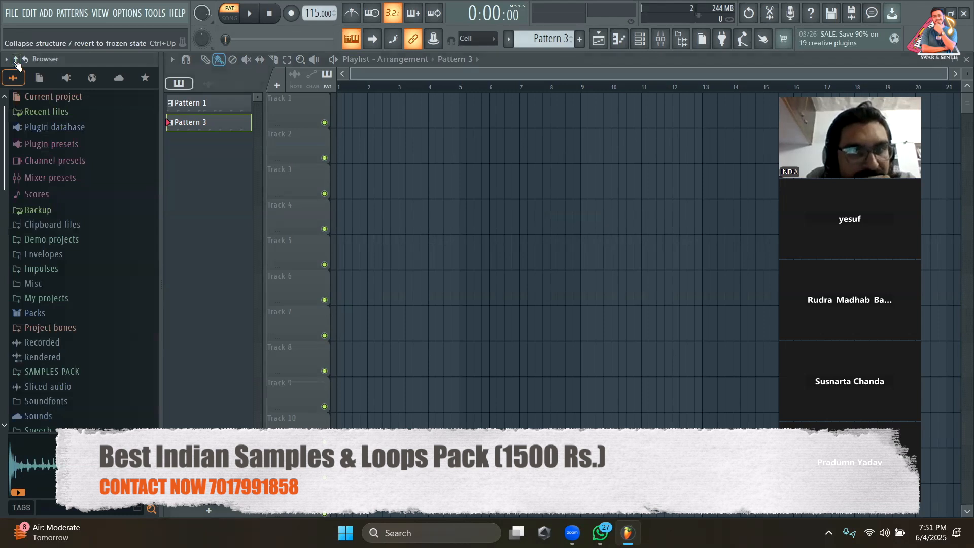
left_click(640, 40)
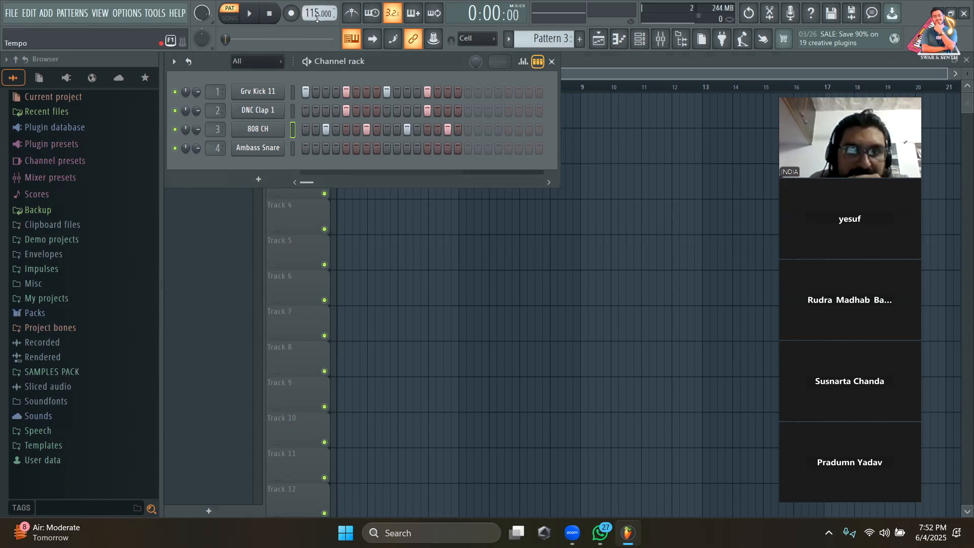
Listen to Pattern 3 briefly with the metronome enabled, then pause playback.
left_click(351, 13)
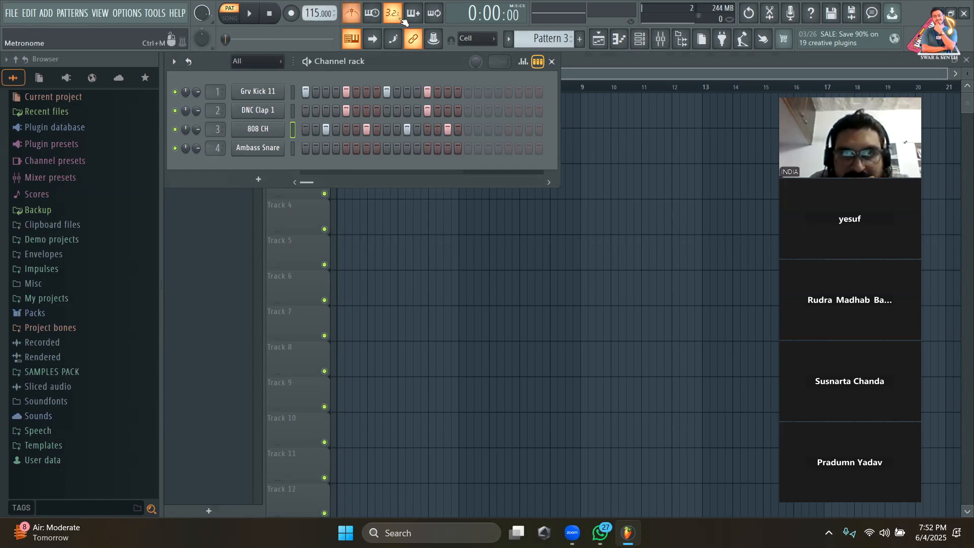
left_click(250, 15)
left_click(250, 14)
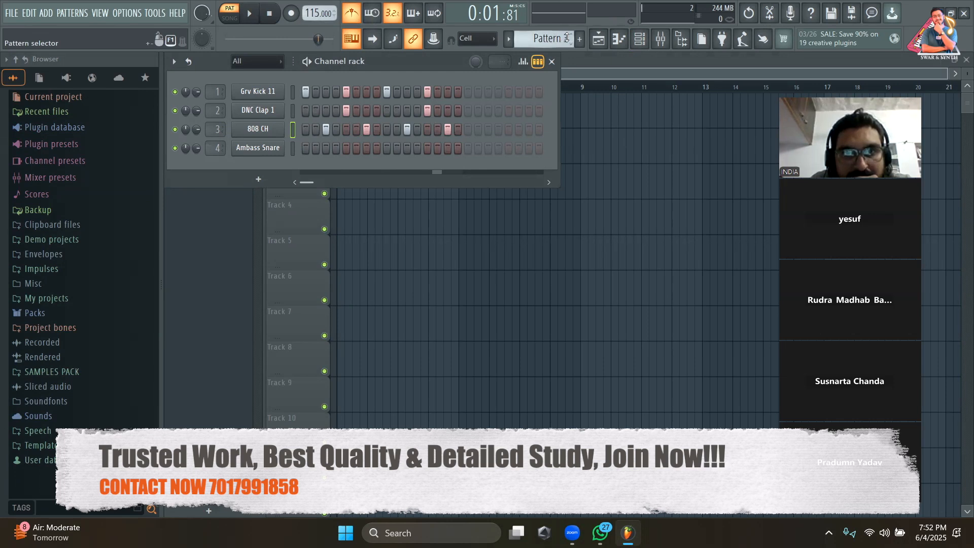
left_click(641, 45)
left_click(640, 45)
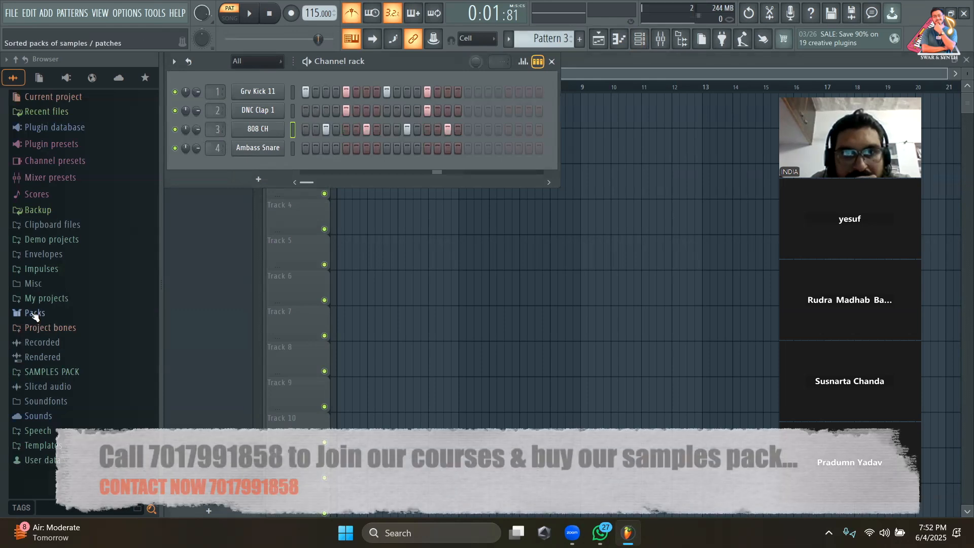
Preview the FPC 4 Kick sample from the Kicks folder of the Drums pack.
left_click(32, 312)
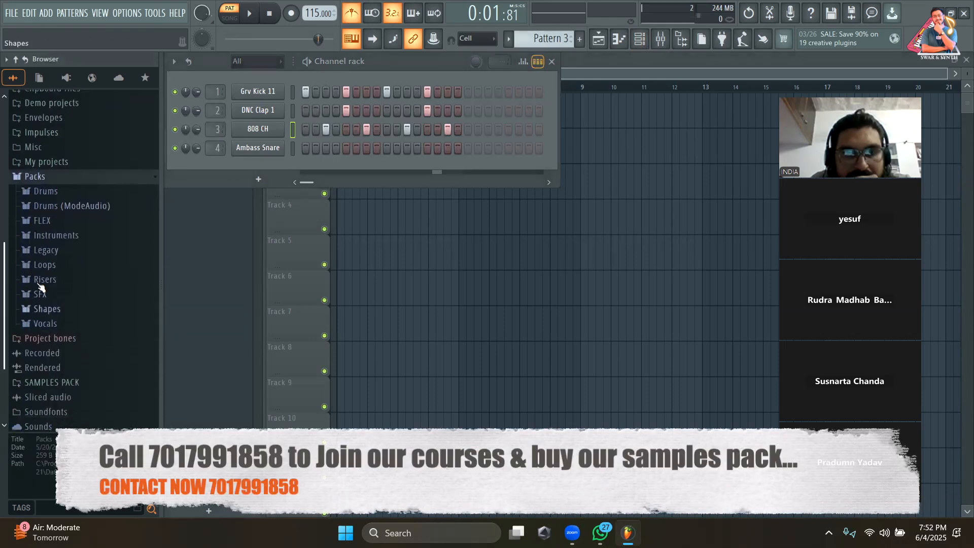
left_click(59, 195)
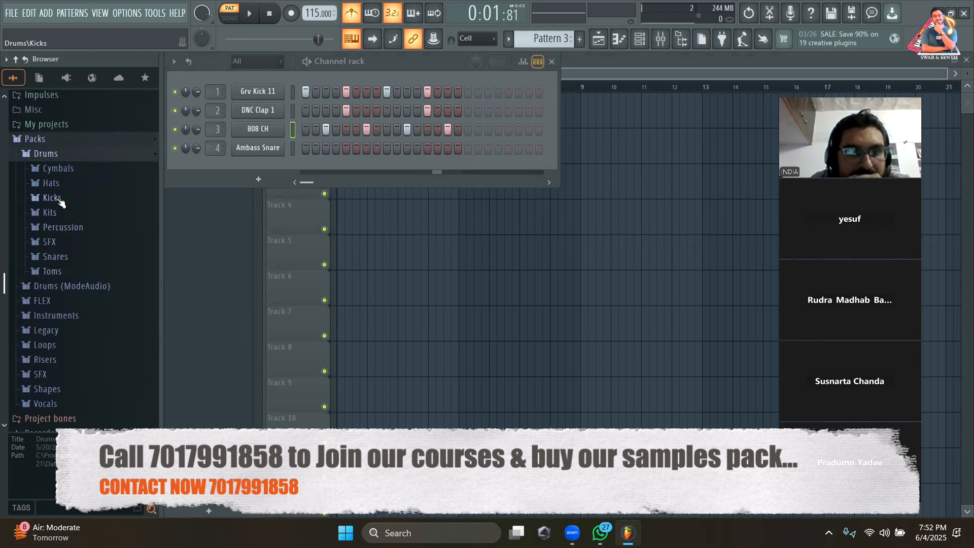
left_click(57, 199)
left_click(72, 276)
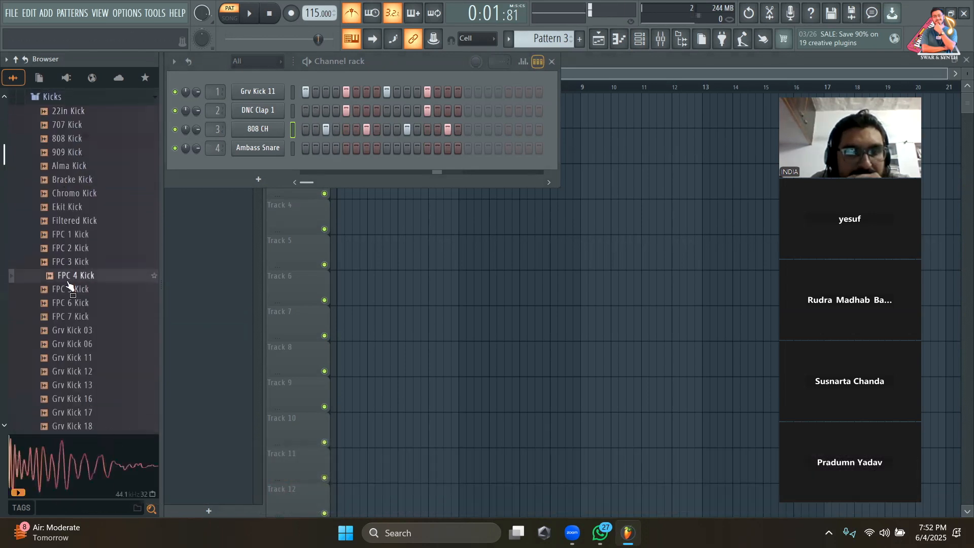
scroll(71, 311, "up", 3)
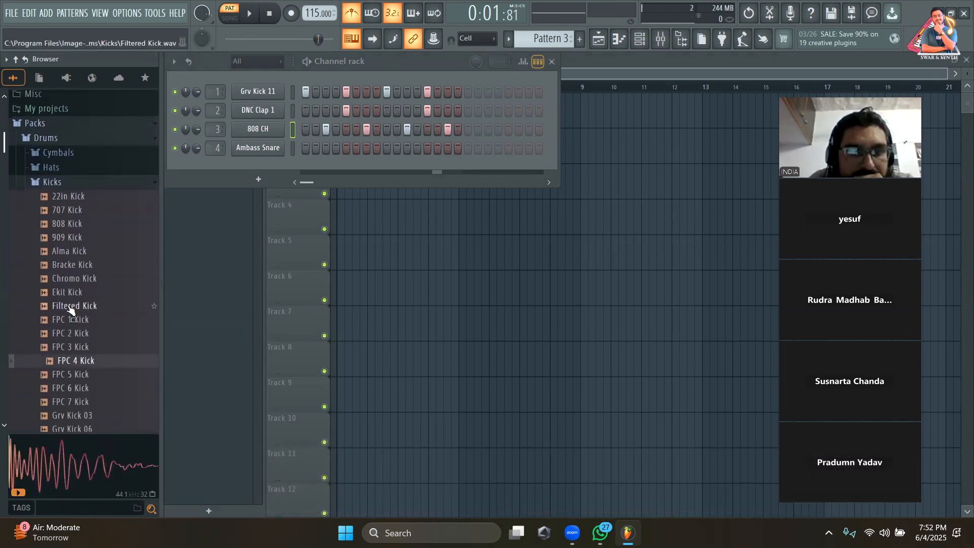
left_click(87, 186)
left_click(86, 185)
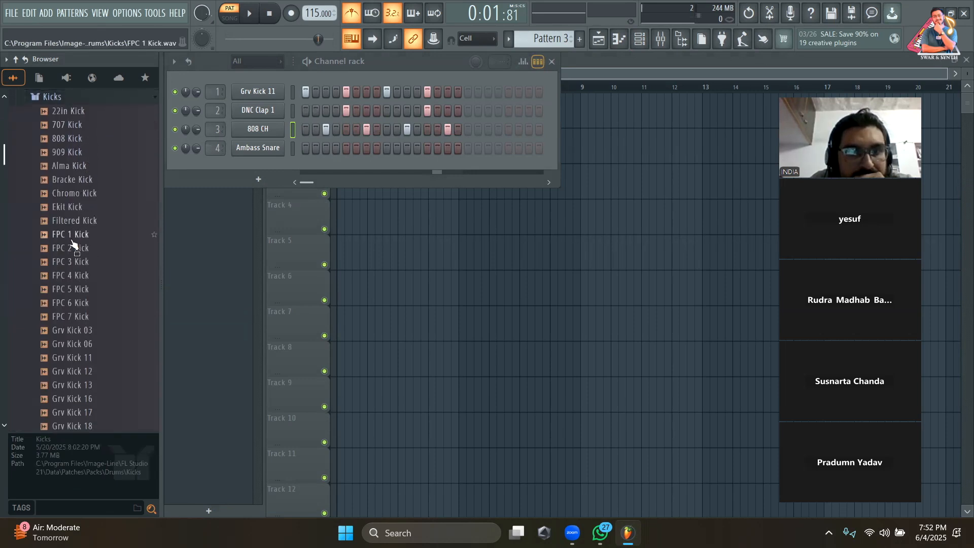
left_click_drag(70, 275, 235, 203)
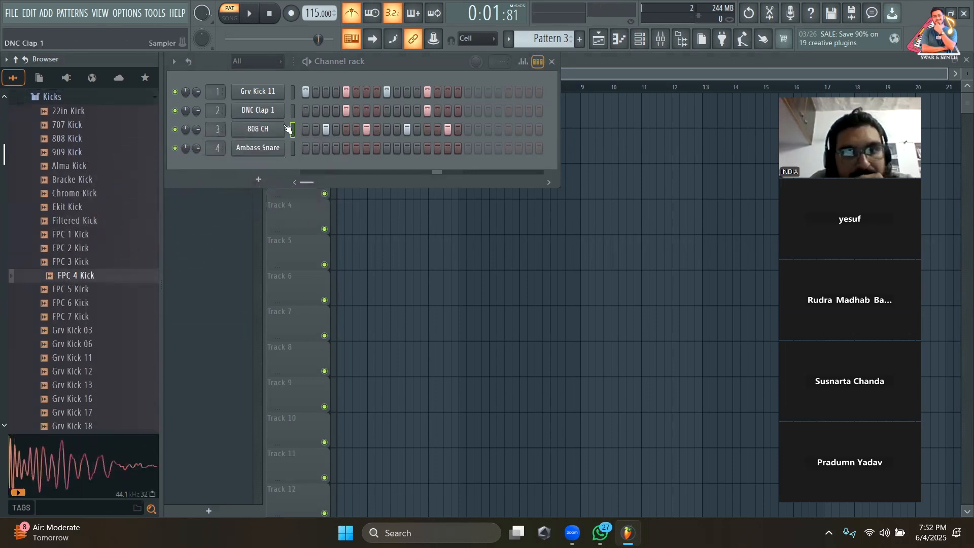
Create an empty Pattern 4 for a new beat.
left_click_drag(541, 37, 541, 30)
left_click(512, 43)
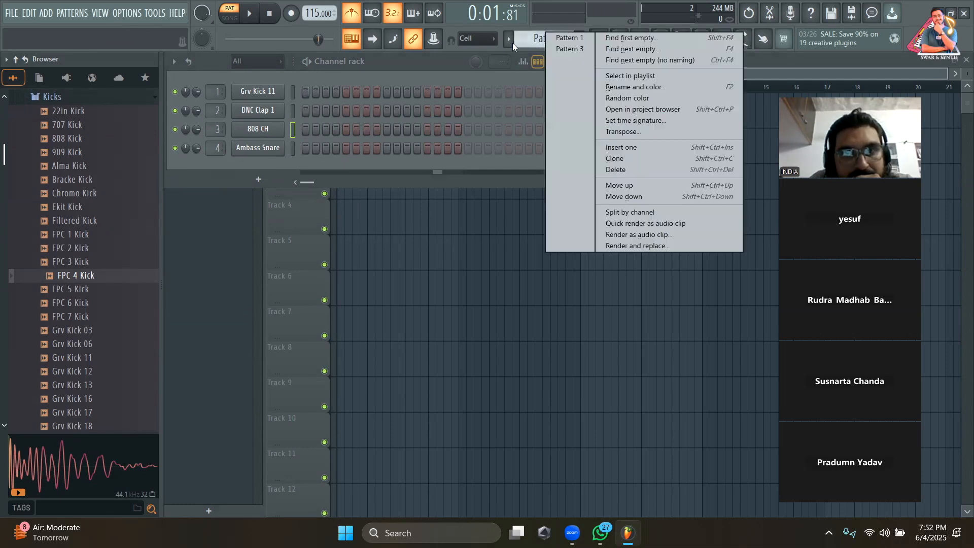
left_click(415, 75)
Place Grv Kick 11 hits on steps 1, 4, 7 and 11 and DNC Clap 1 hits on steps 5 and 13, playing without the metronome.
left_click(304, 93)
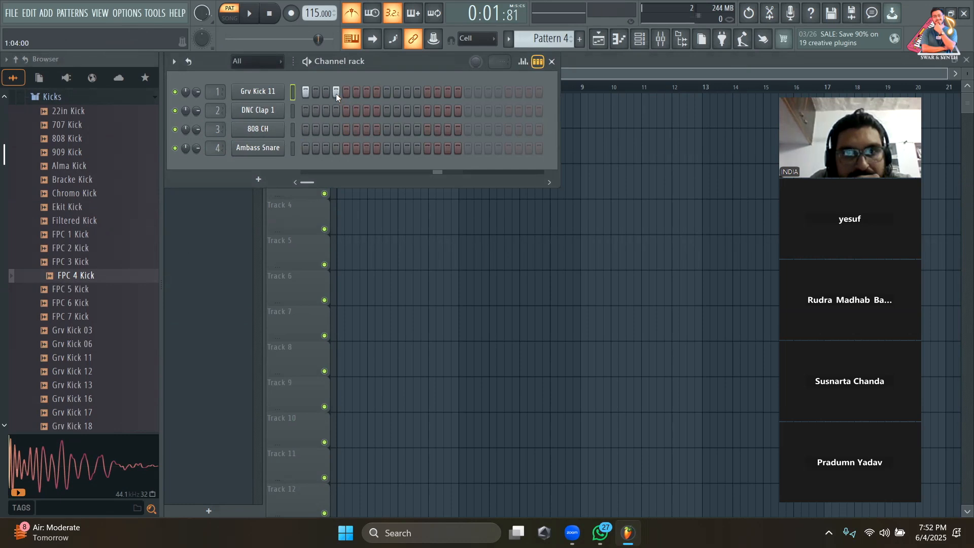
left_click(347, 109)
left_click(367, 93)
key("space")
left_click(358, 20)
left_click(427, 110)
left_click(407, 92)
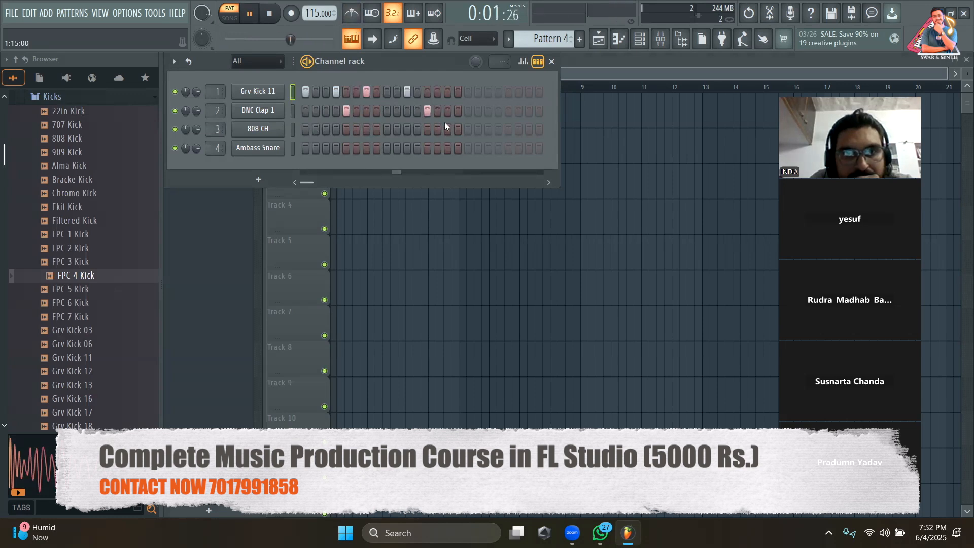
Add 808 CH hits on steps 3, 7, 11 and 15 of Pattern 4 during playback, then stop.
left_click(326, 129)
left_click(366, 129)
left_click(406, 129)
left_click(447, 130)
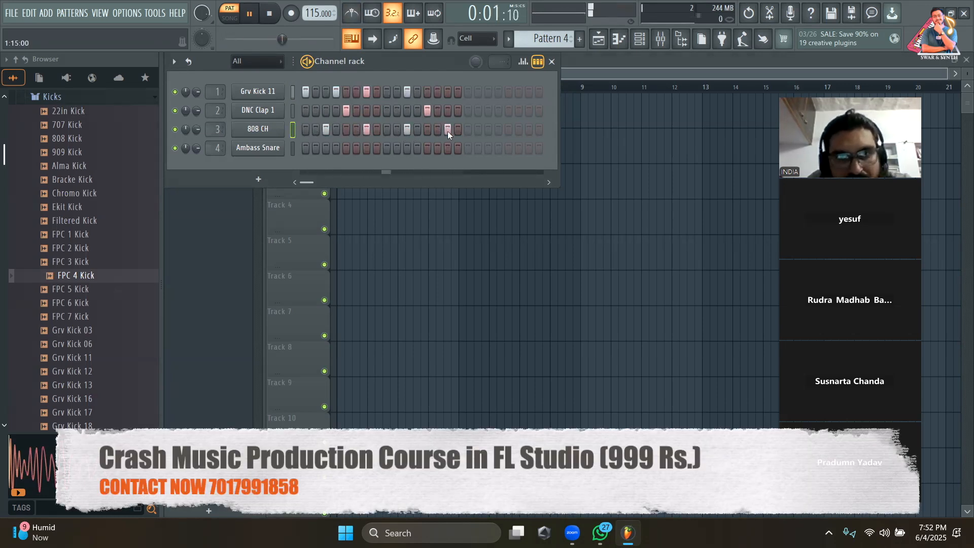
key("space")
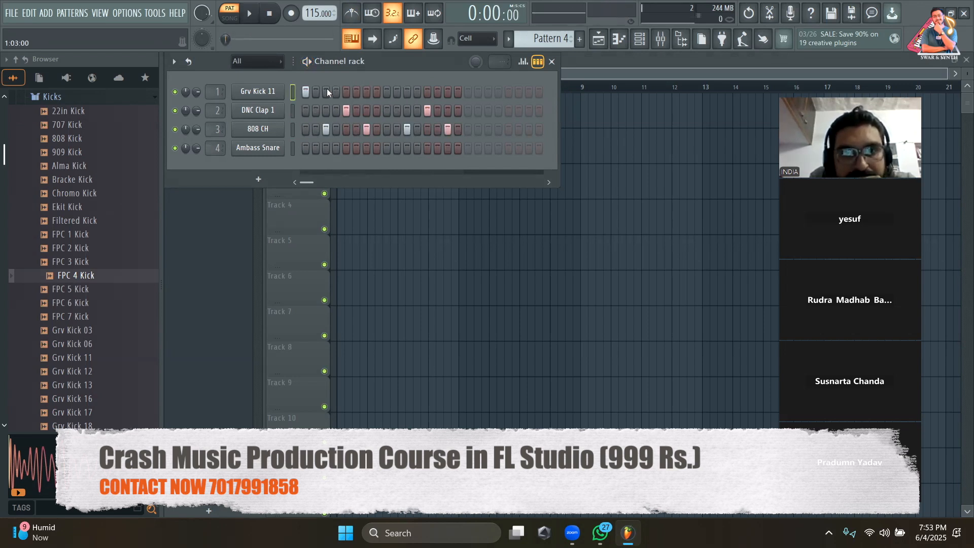
Rearrange the Grv Kick 11 hits in Pattern 4 to steps 1, 5, 9 and 13.
left_click(346, 92)
left_click(387, 91)
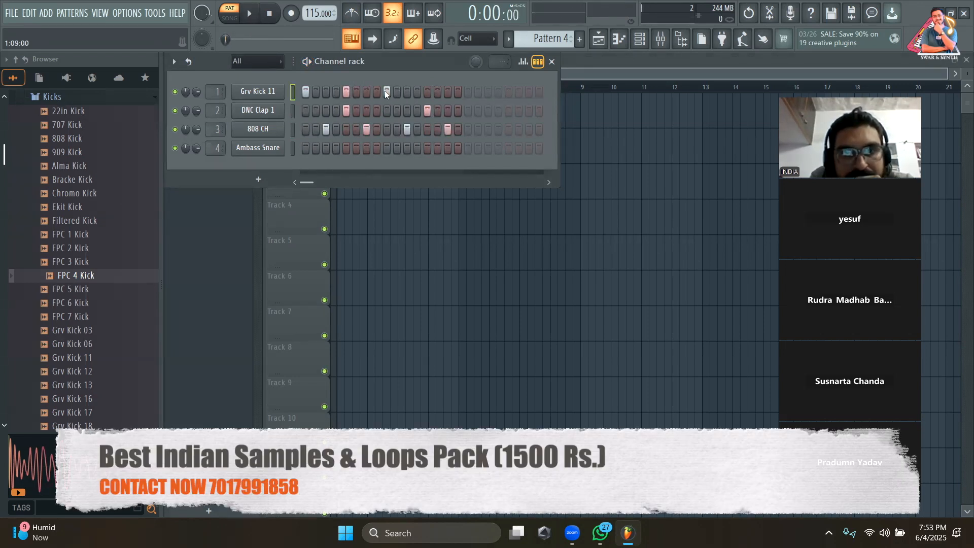
Add Ambass Snare hits on steps 4, 7, 12 and 15 of Pattern 4 and start playback.
left_click(334, 148)
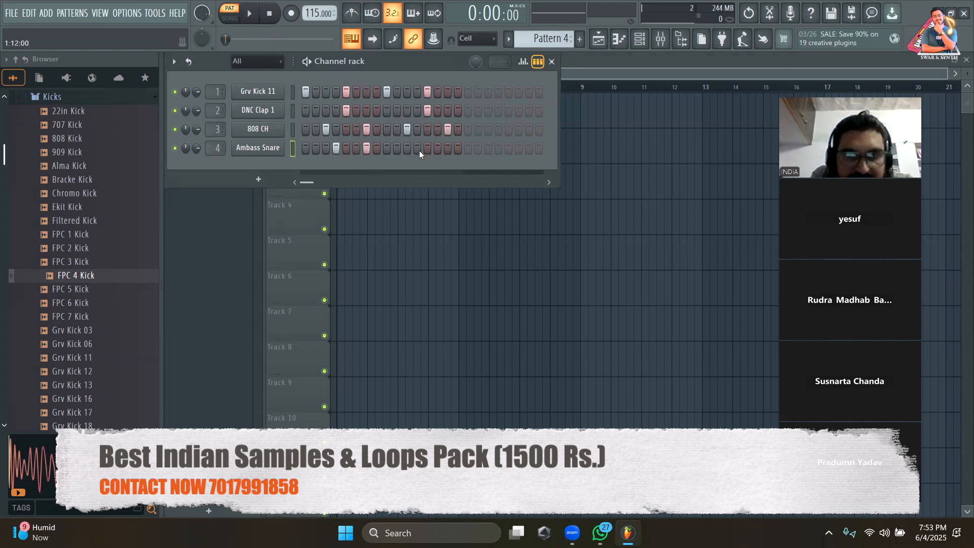
left_click(447, 148)
key("space")
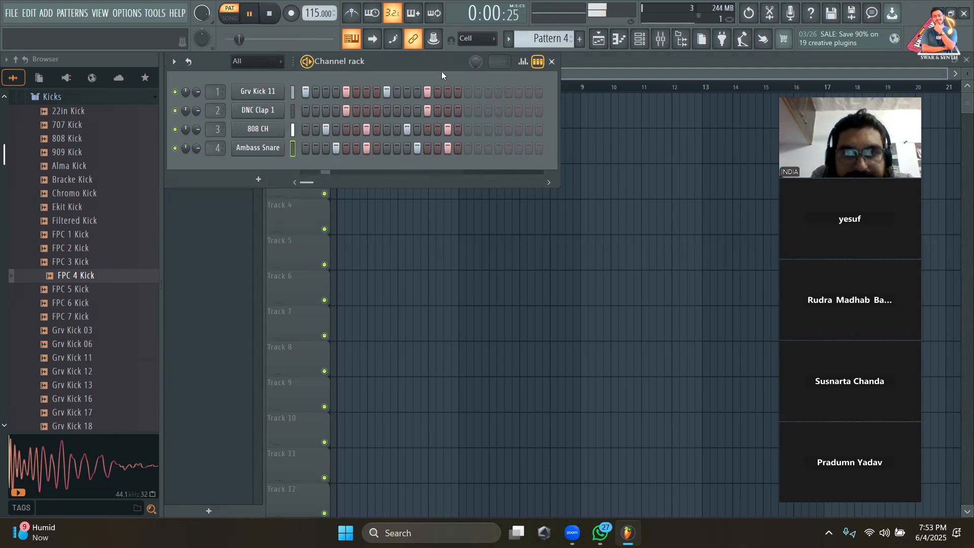
Stop playback, clear all Ambass Snare hits from Pattern 4 and play the beat again.
key("space")
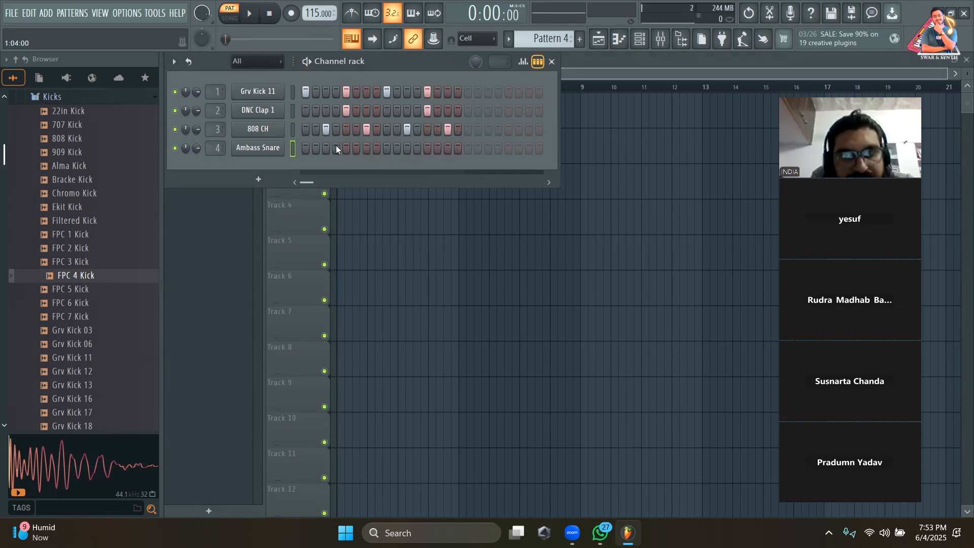
key("space")
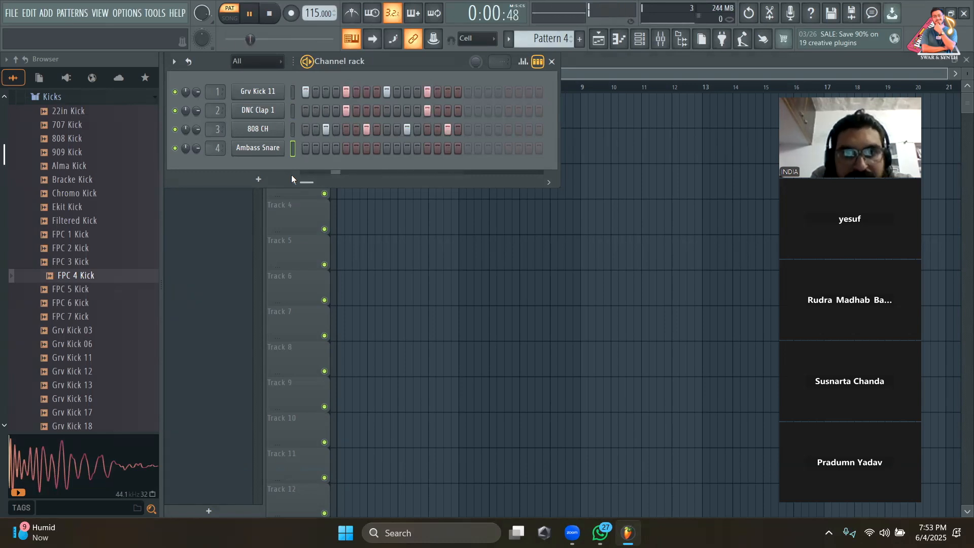
Stop playback and remove the Grv Kick 11 hits on steps 5, 9 and 13 of Pattern 4.
key("space")
right_click(427, 91)
right_click(386, 91)
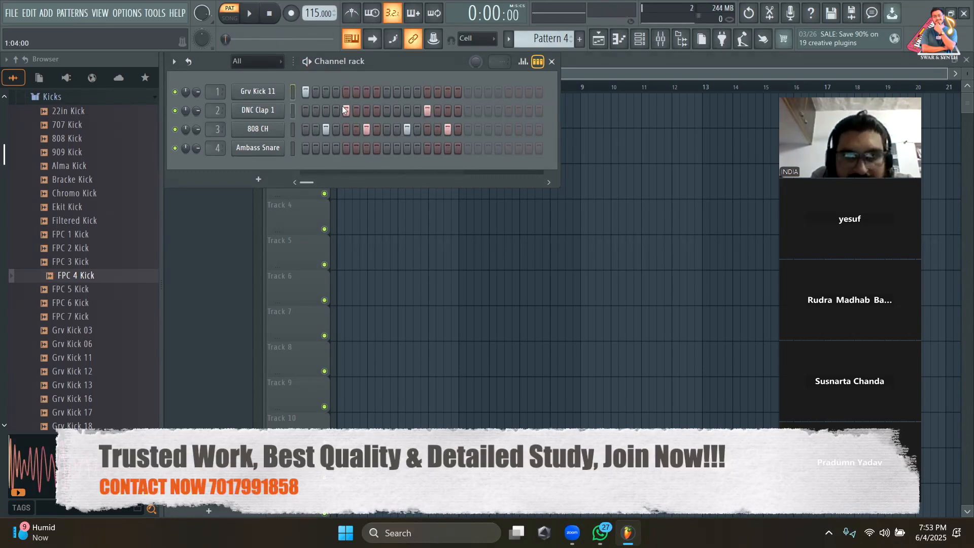
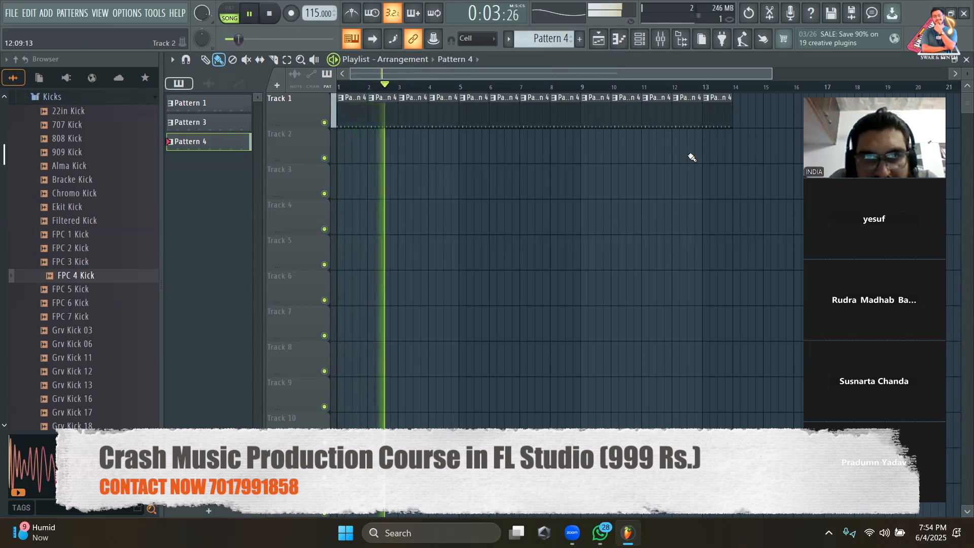
Stop the song, clear all Pattern 4 clips from Track 1 of the playlist, and briefly check the channel rack.
right_click(718, 107)
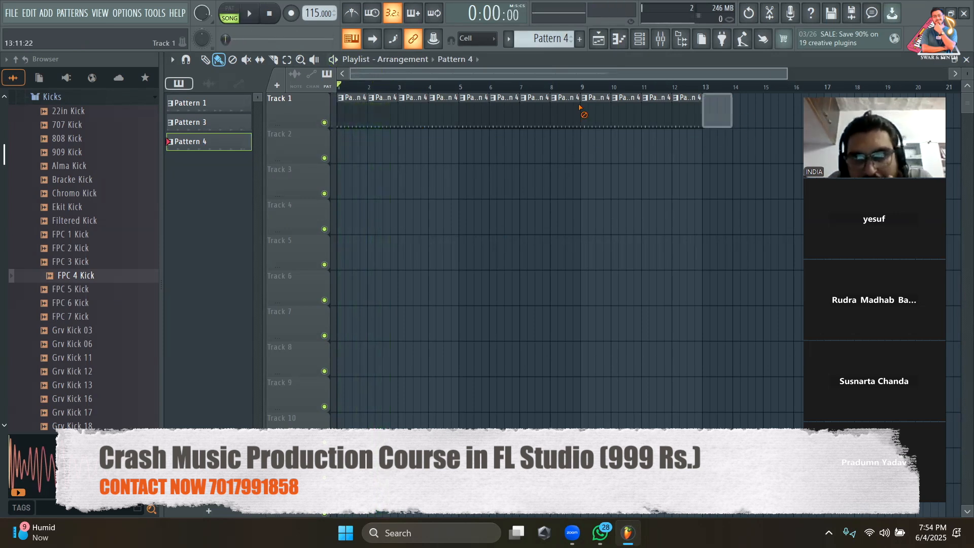
right_click(335, 111)
left_click(640, 39)
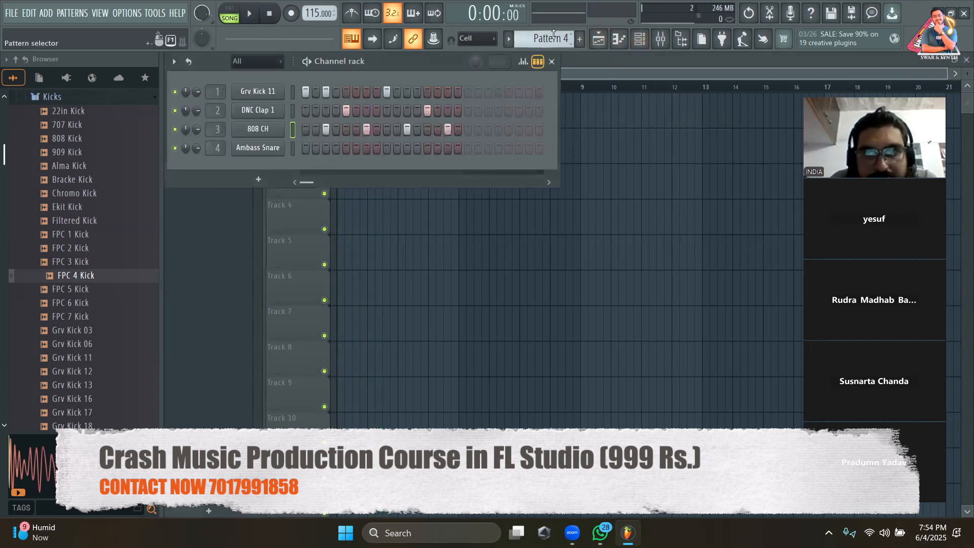
left_click(586, 74)
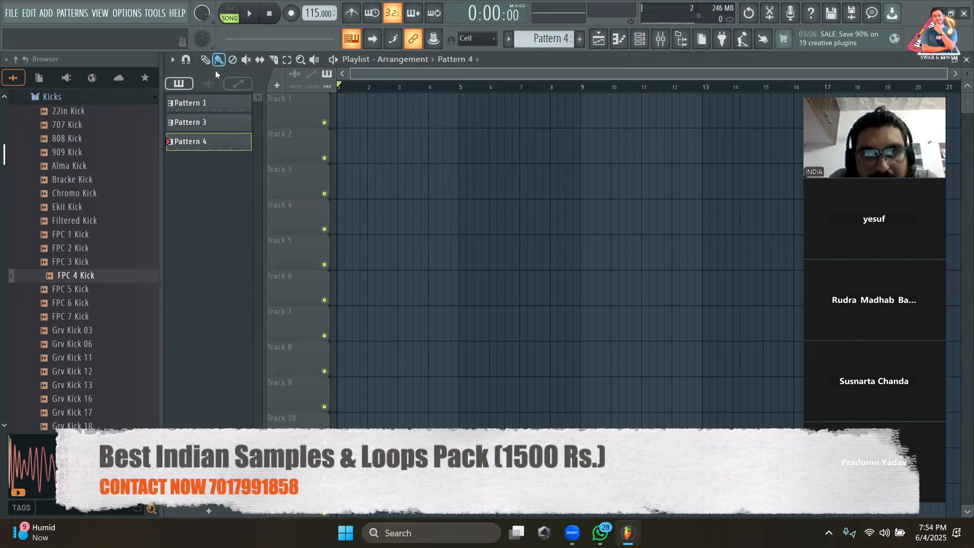
Place Pattern 4 clips on Track 1 bars 1–6, then paint them across Track 2 bars 1–15 and Track 3 bars 1–12.
left_click(341, 117)
left_click(373, 110)
left_click(409, 111)
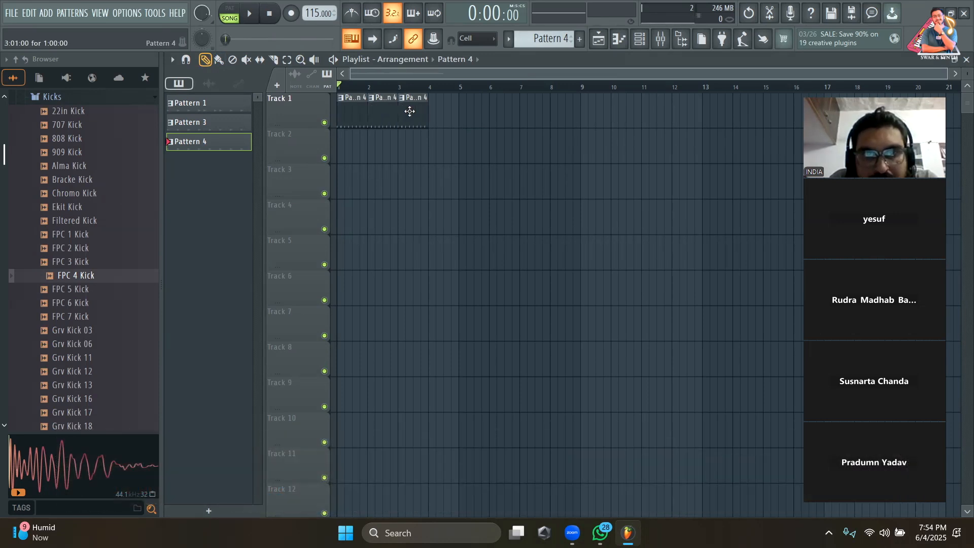
left_click(435, 114)
left_click(462, 110)
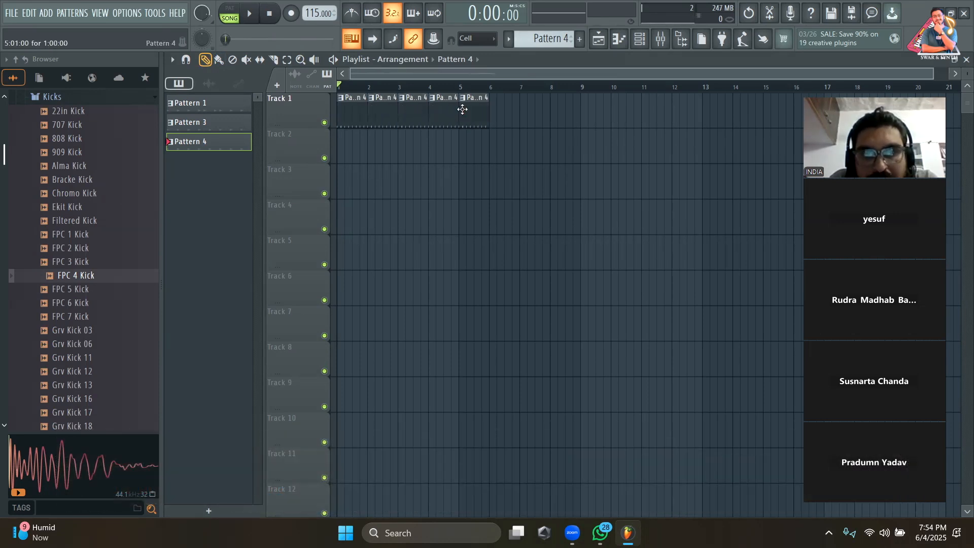
left_click(493, 110)
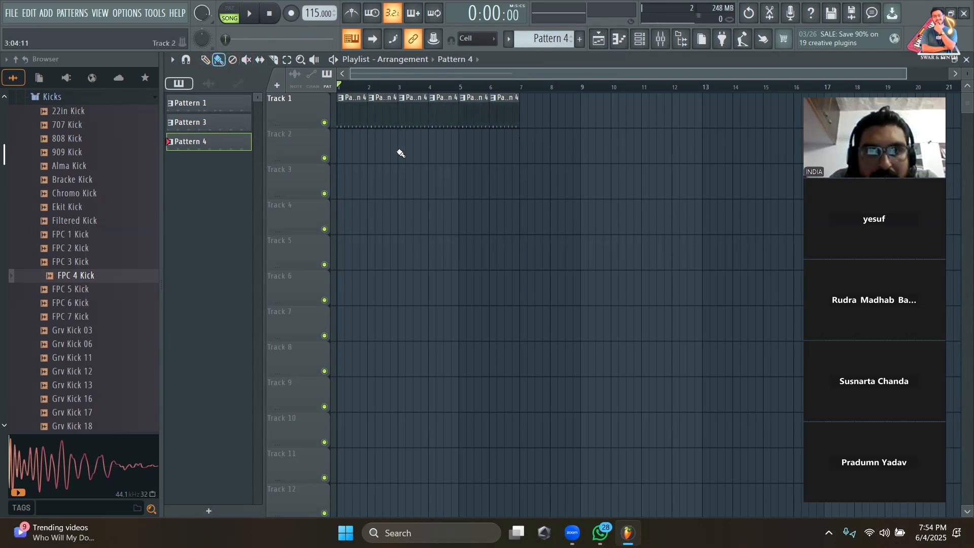
left_click_drag(347, 151, 783, 185)
left_click_drag(334, 196, 703, 229)
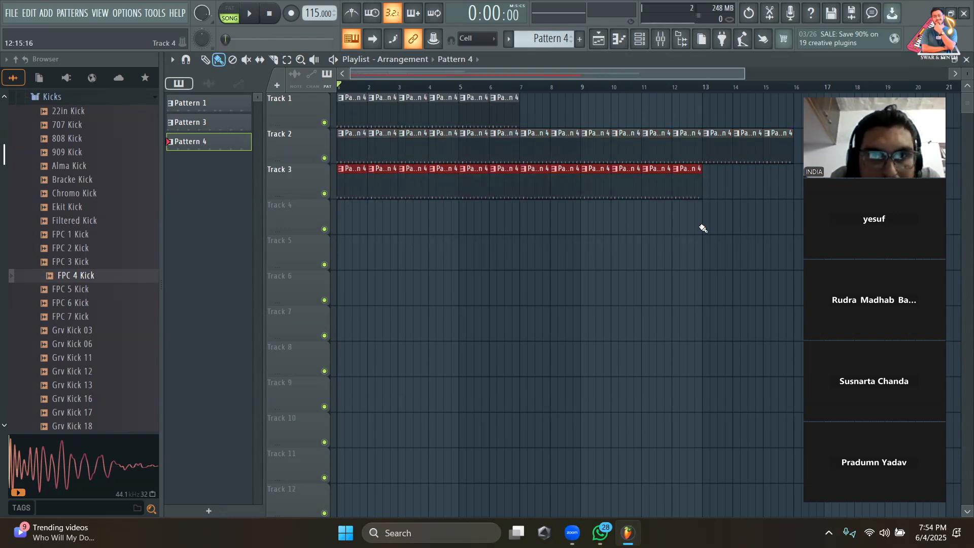
Delete every clip from the playlist and clear the timeline selection.
key("ctrl+a")
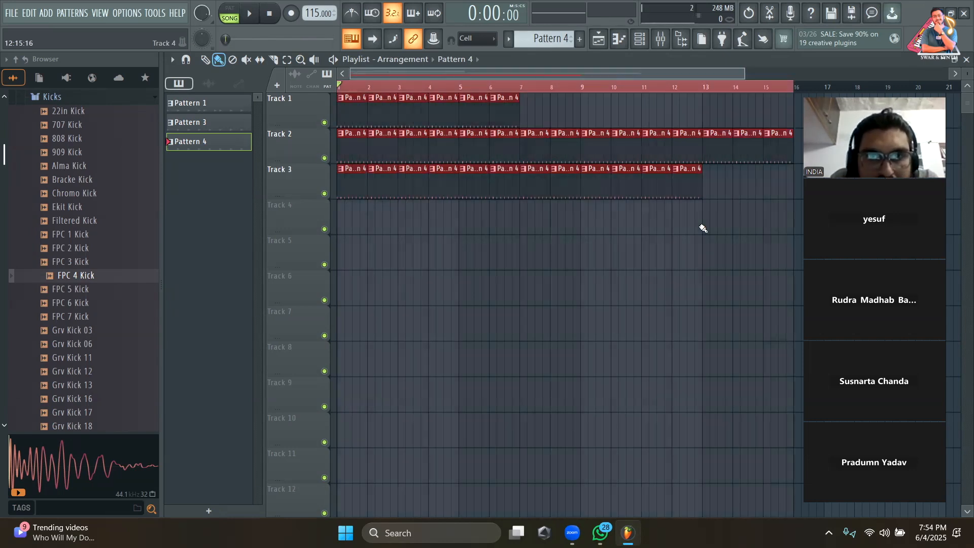
key("Delete")
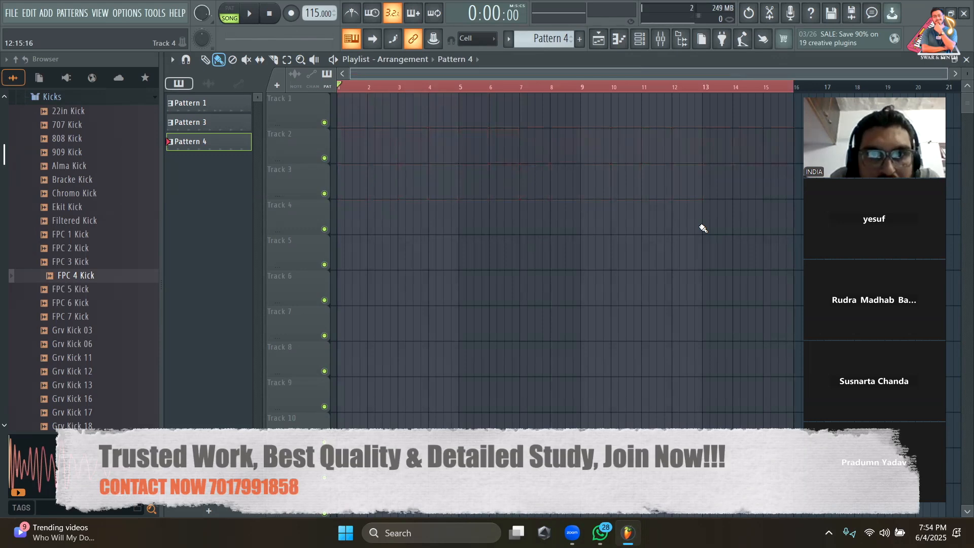
left_click(355, 88)
left_click(271, 15)
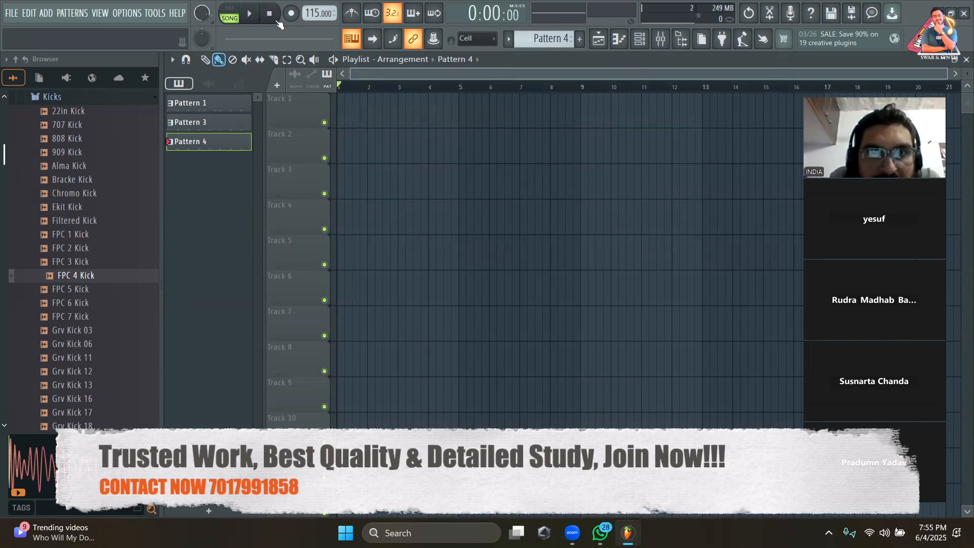
Collapse the browser folders, view the effect plugins offered for Slot 2 of mixer Insert 12, and return to the playlist.
left_click(12, 57)
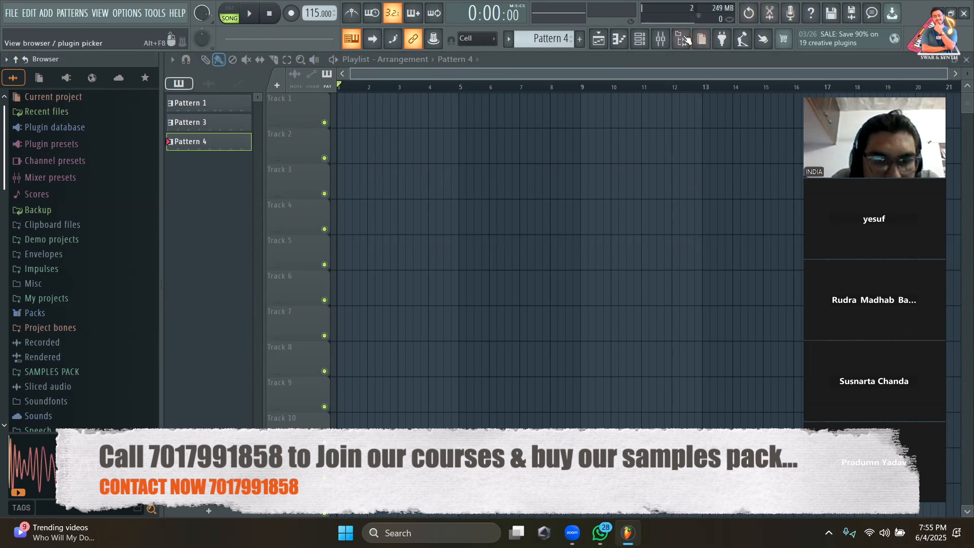
left_click(661, 39)
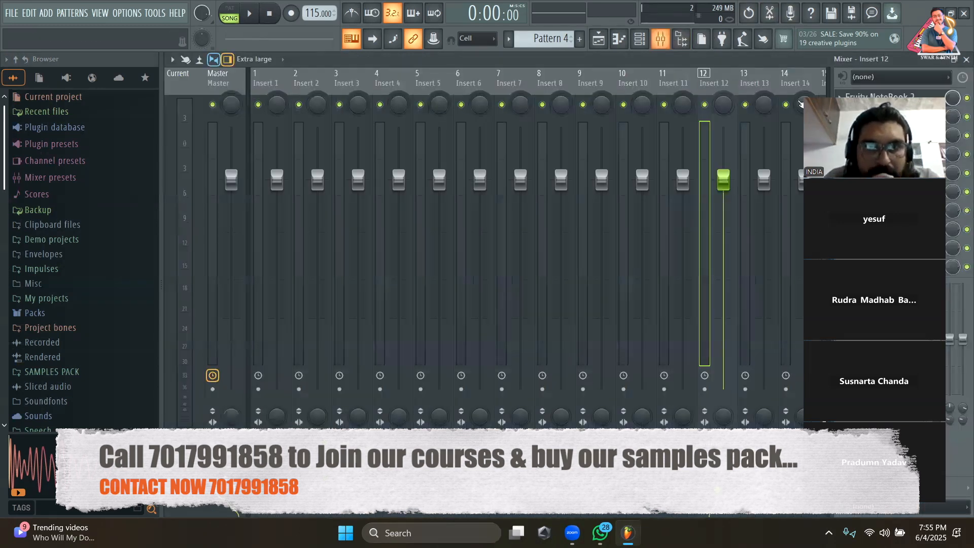
left_click_drag(862, 102, 246, 77)
left_click(857, 117)
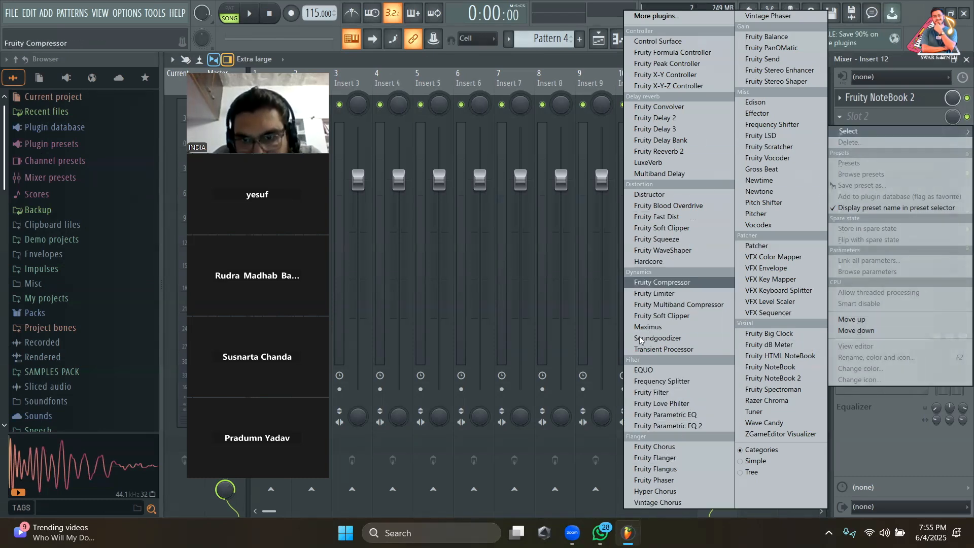
left_click(588, 81)
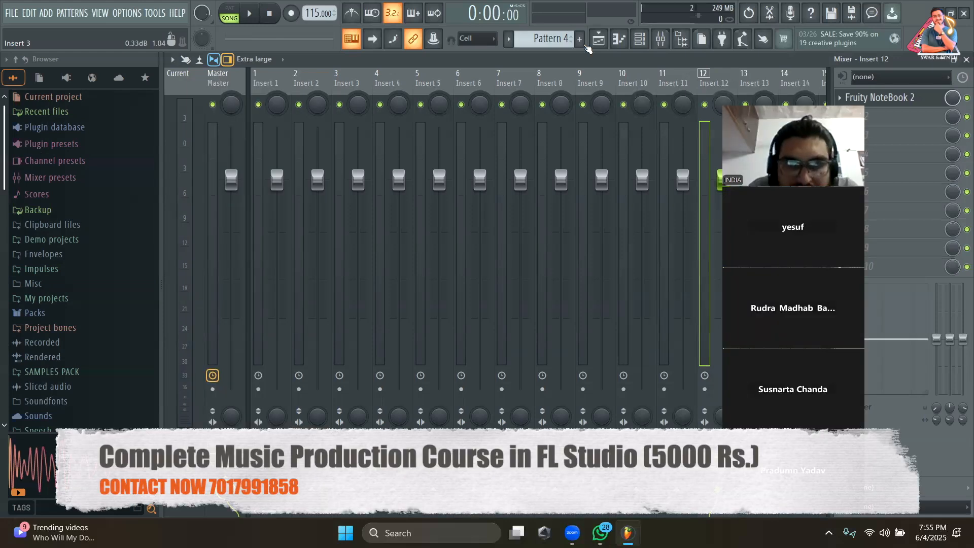
left_click(598, 39)
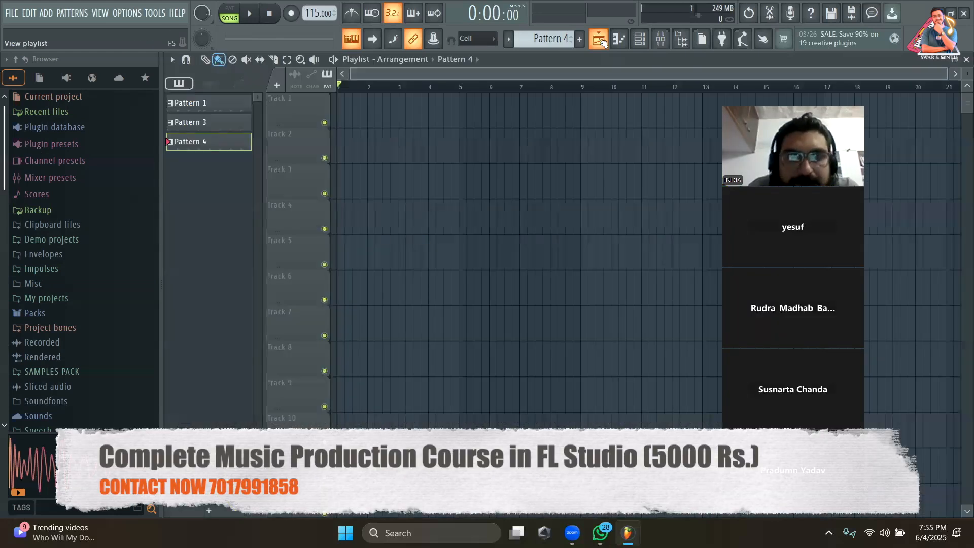
Switch from Pattern 4 to the empty Pattern 6 and show its channel rack.
left_click(640, 40)
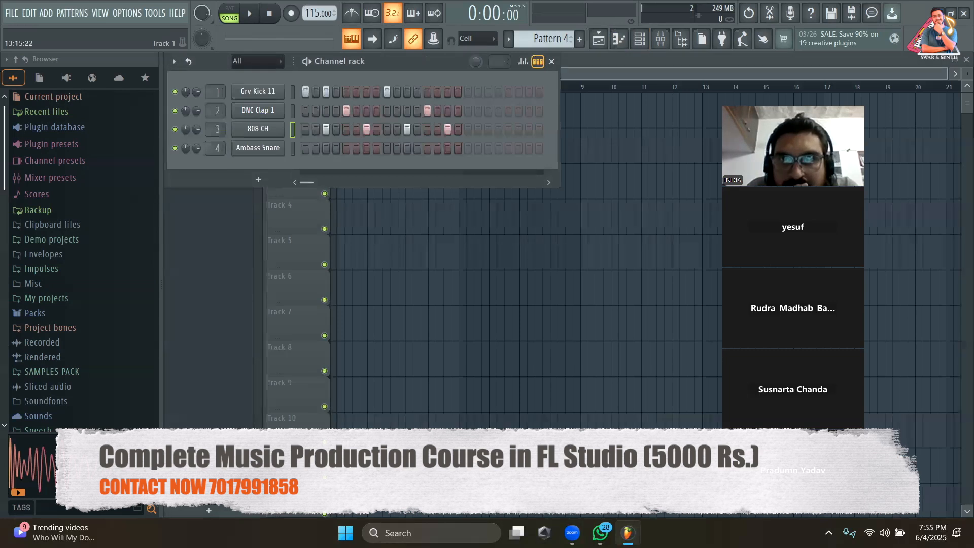
left_click_drag(751, 126, 807, 102)
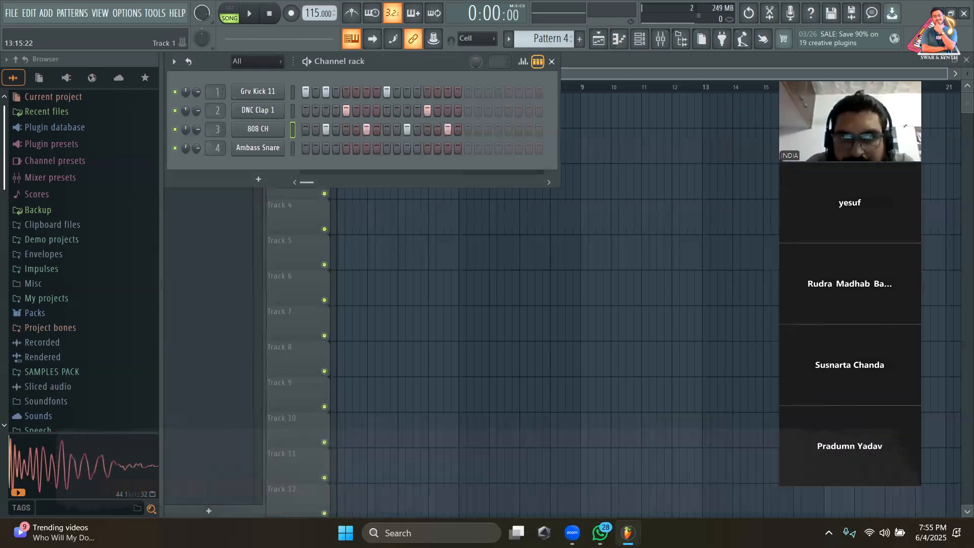
scroll(552, 36, "up", 2)
left_click(600, 77)
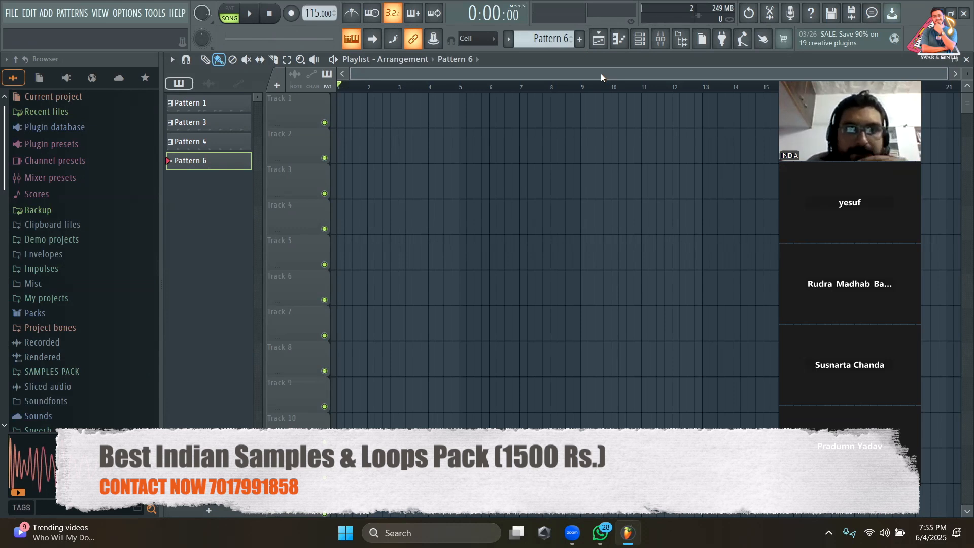
left_click(640, 38)
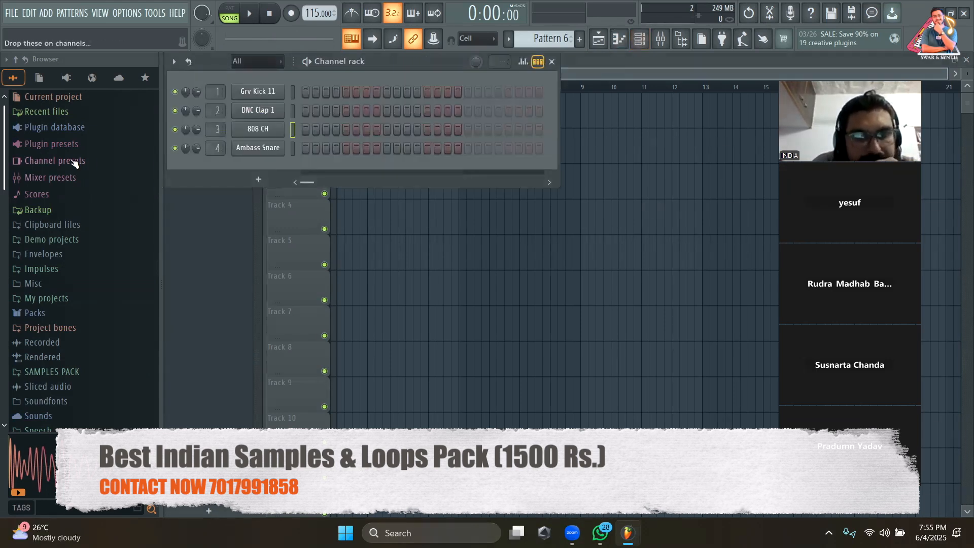
Add SwarPlug from the installed VST generators in the plugin database as a new channel.
left_click(65, 128)
left_click(64, 173)
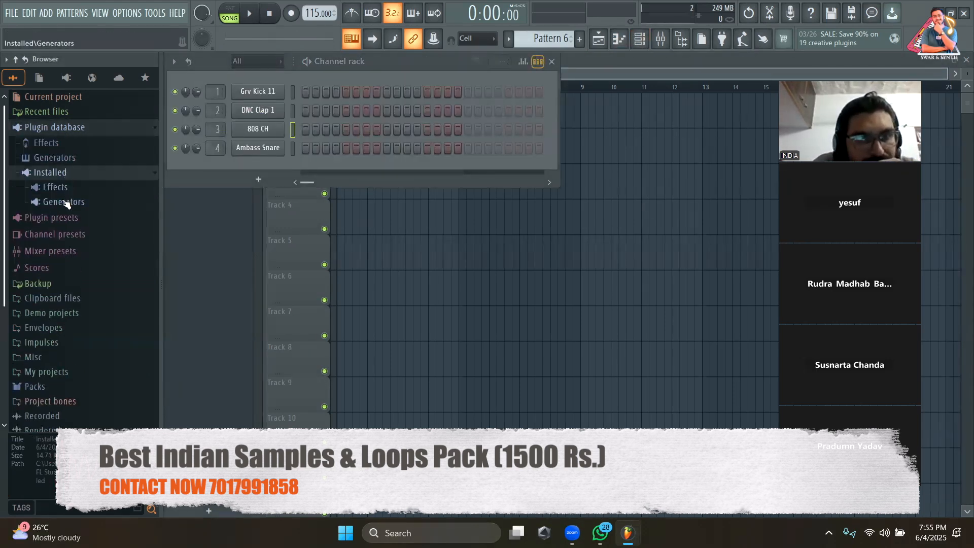
left_click(66, 203)
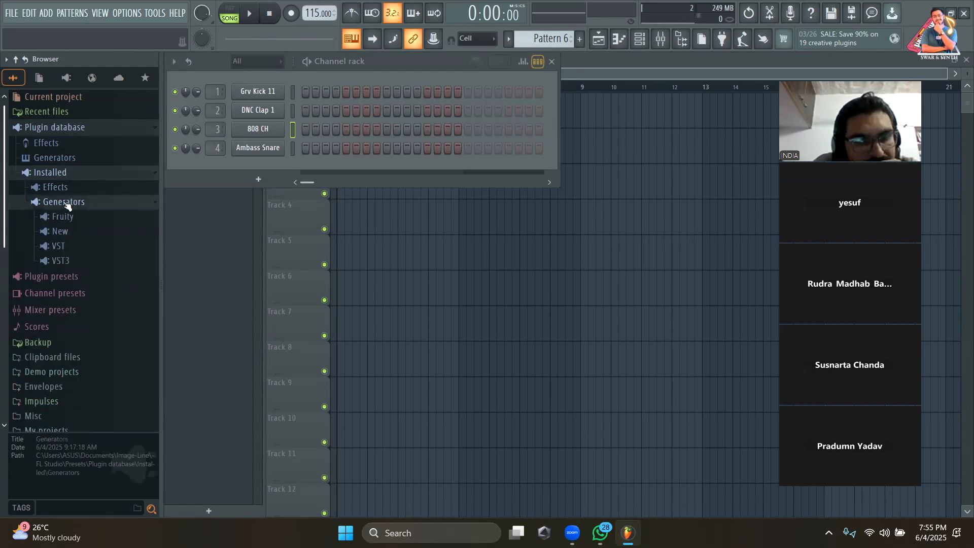
left_click(74, 250)
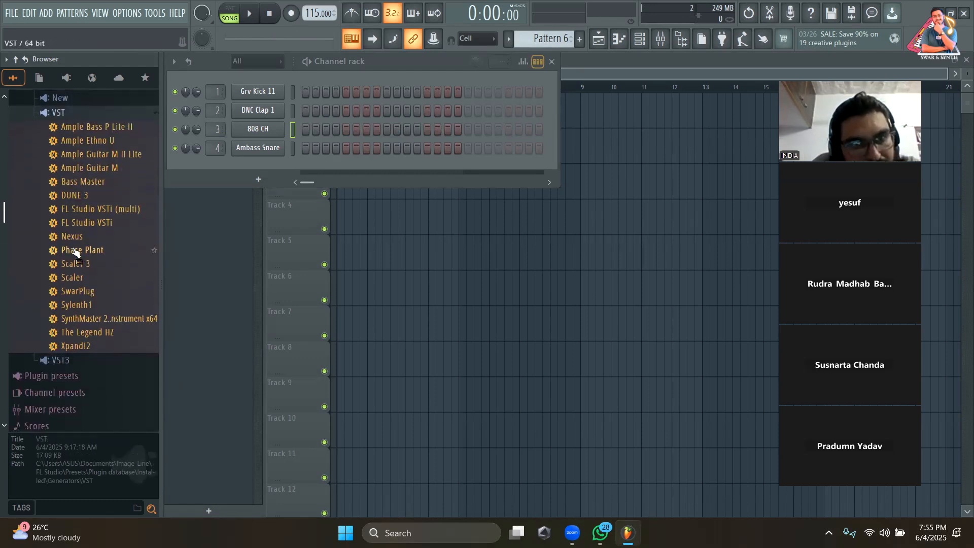
left_click_drag(85, 289, 243, 163)
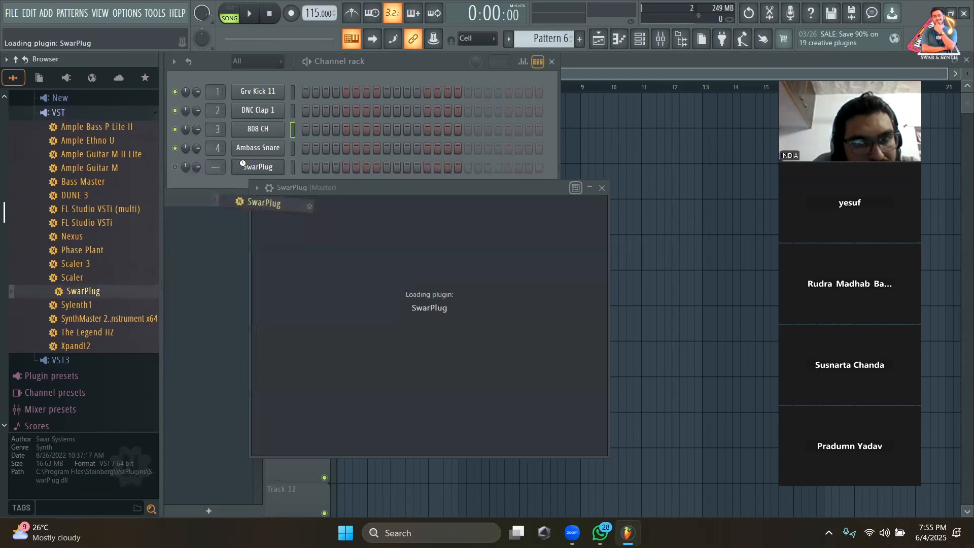
Reposition the SwarPlug window to view its interface, then close it.
left_click_drag(424, 187, 392, 145)
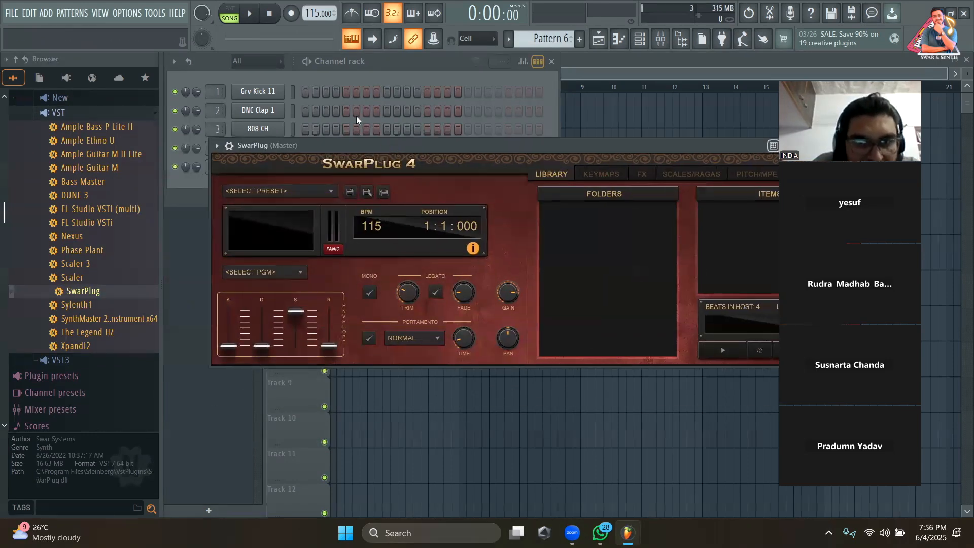
left_click(325, 81)
left_click_drag(672, 154, 535, 195)
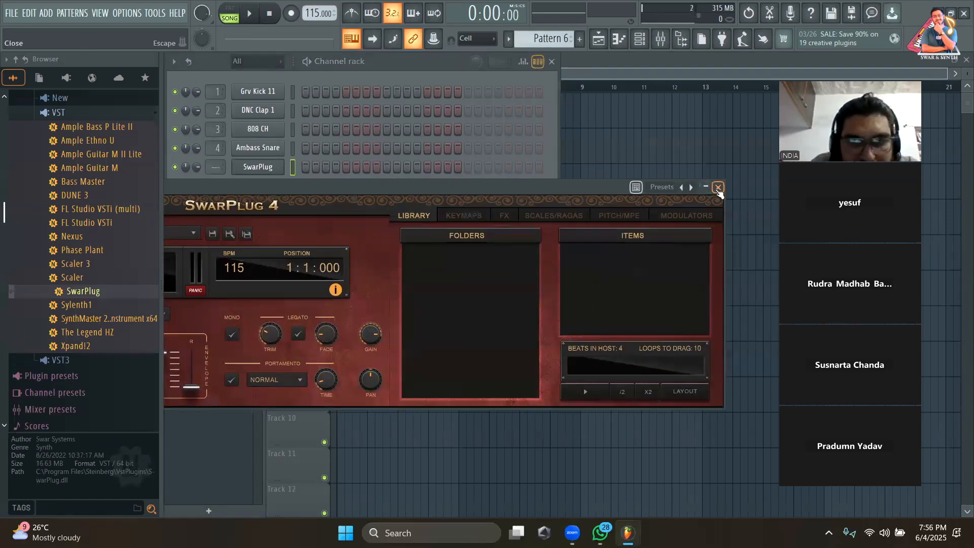
left_click(717, 188)
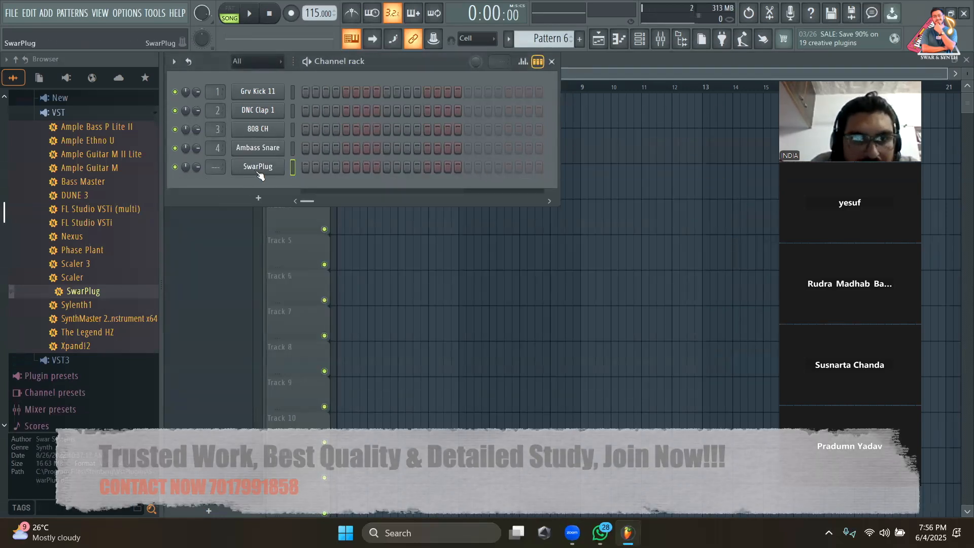
Add Kontakt 7 from the installed VST3 generators as a new channel below SwarPlug.
scroll(107, 275, "up", 1)
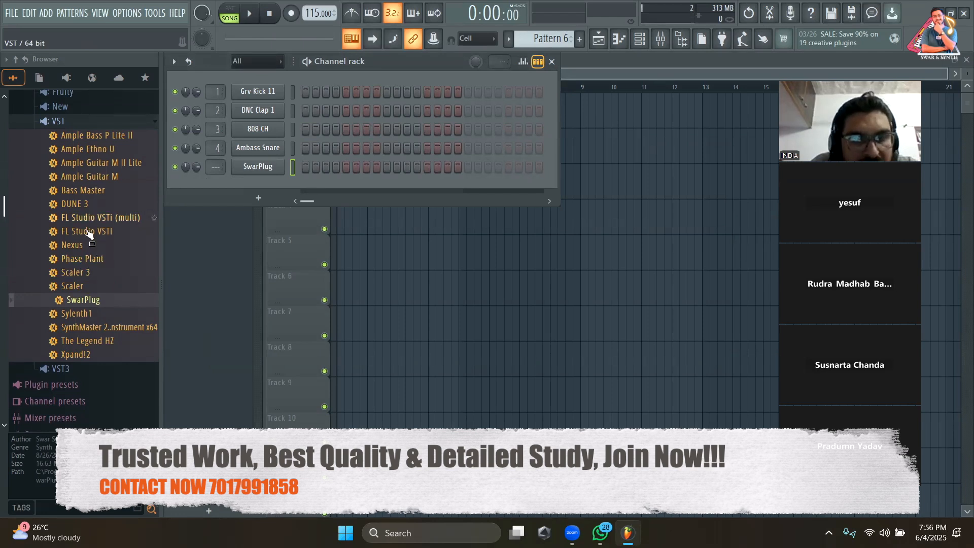
scroll(89, 233, "up", 2)
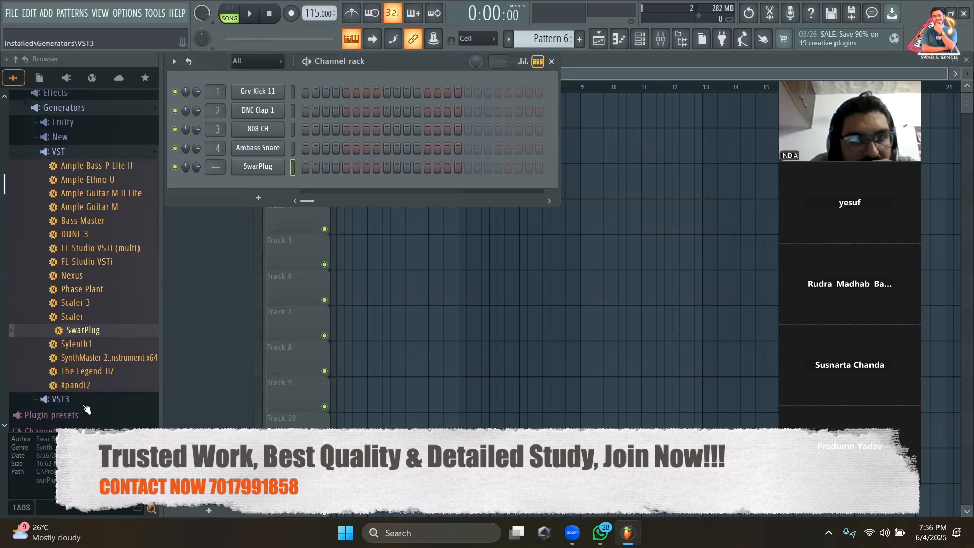
left_click(85, 401)
scroll(85, 409, "down", 4)
scroll(86, 305, "down", 4)
scroll(91, 203, "up", 5)
left_click_drag(81, 159, 239, 201)
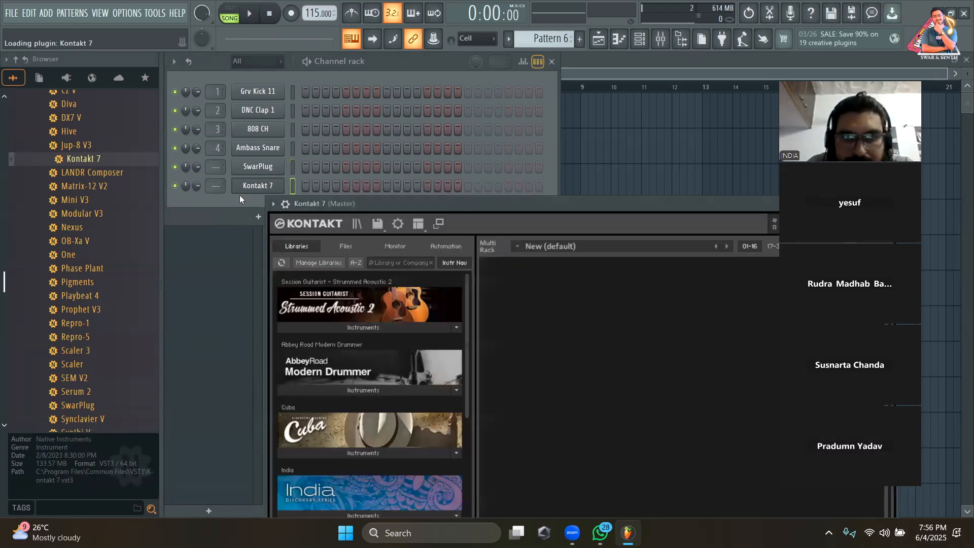
Load the Santur instrument from the Melodic folder of Kontakt 7's India library.
left_click_drag(417, 203, 322, 73)
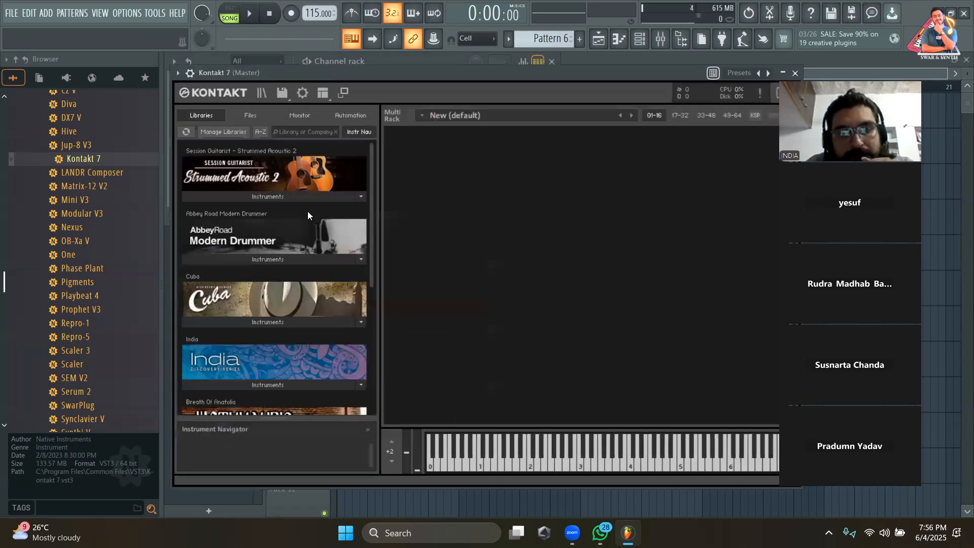
left_click_drag(374, 161, 379, 239)
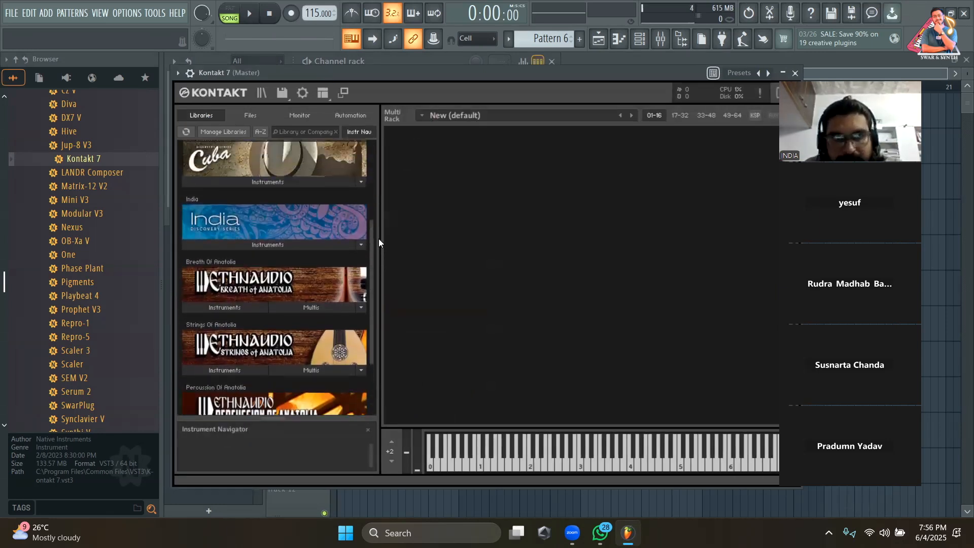
left_click(242, 245)
scroll(241, 297, "down", 1)
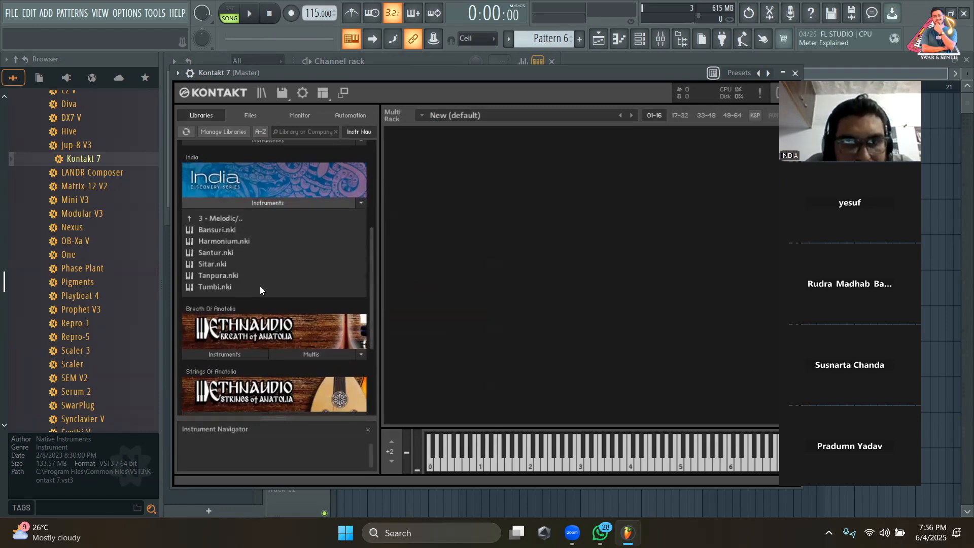
left_click_drag(205, 250, 208, 252)
left_click_drag(436, 284, 444, 274)
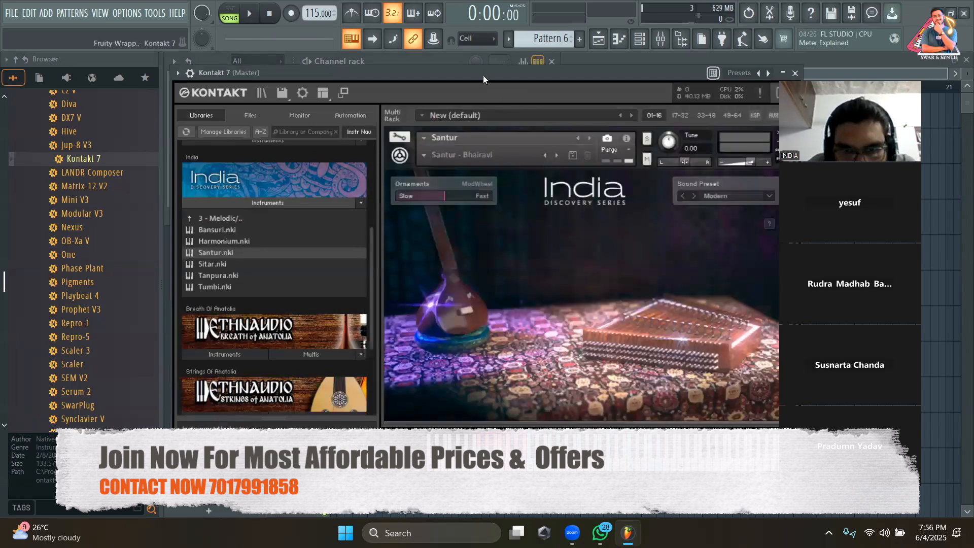
Reopen the Kontakt 7 window from its channel and audition the loaded Santur with a few notes.
key("Escape")
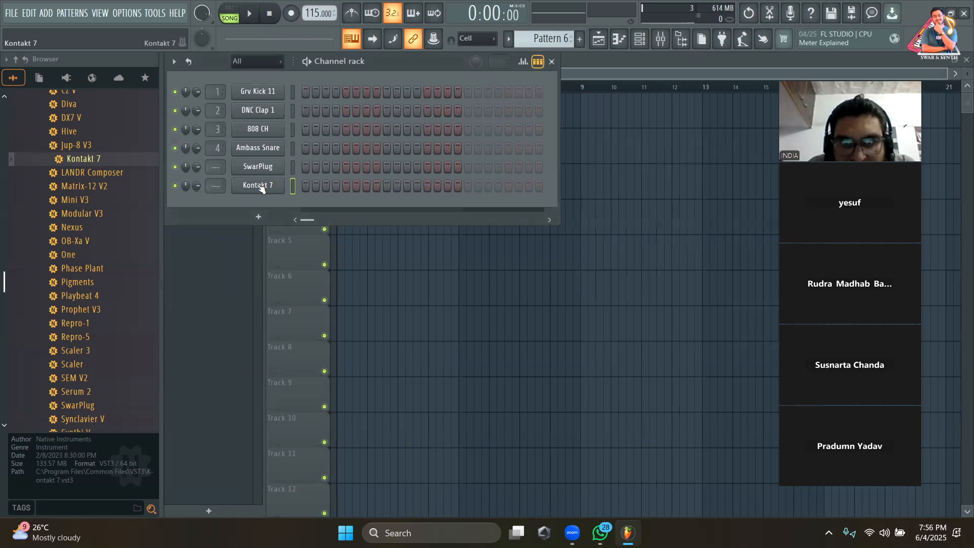
left_click(259, 185)
left_click(281, 73)
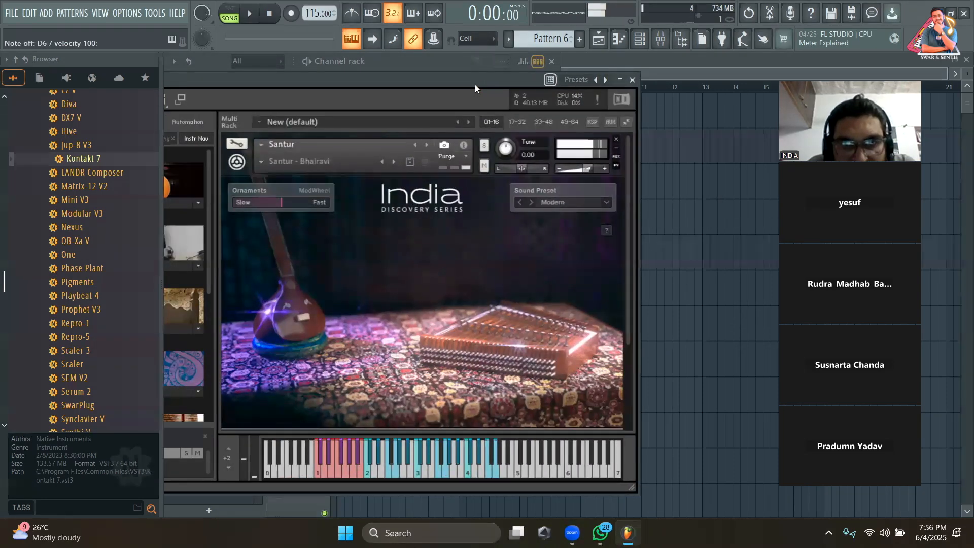
key("b")
key("q")
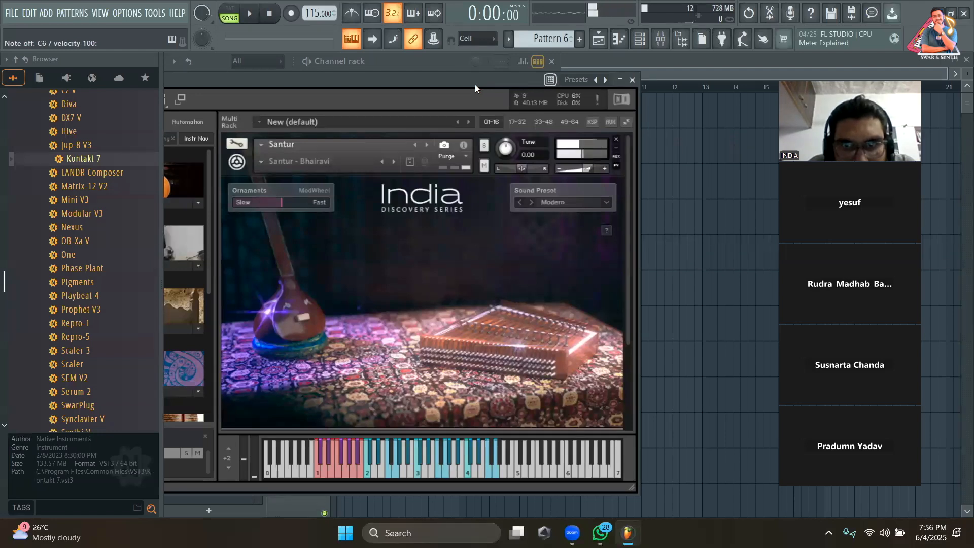
left_click_drag(475, 84, 614, 78)
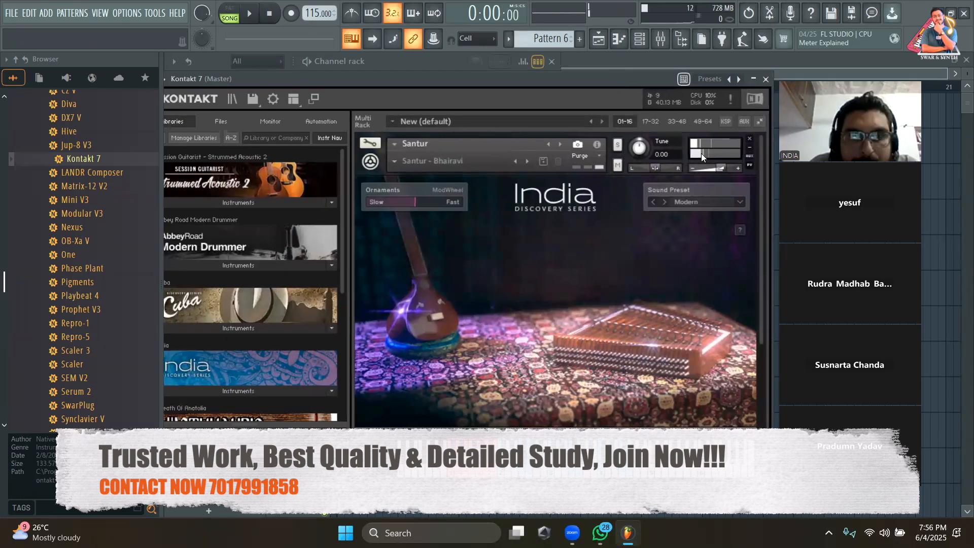
Remove the Santur instrument from Kontakt's rack, close the Kontakt 7 window and collapse the browser folders.
left_click(751, 139)
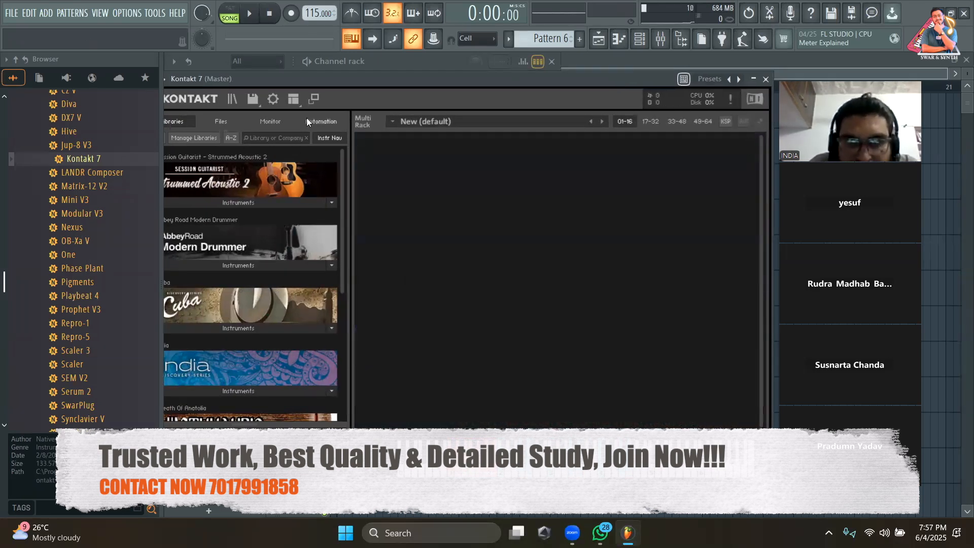
left_click_drag(288, 74, 331, 86)
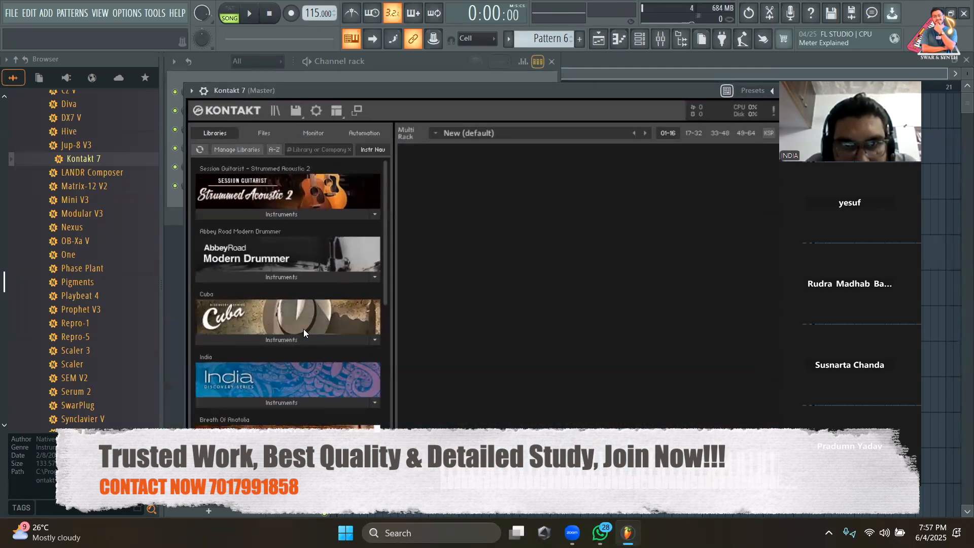
scroll(303, 328, "down", 2)
left_click(288, 315)
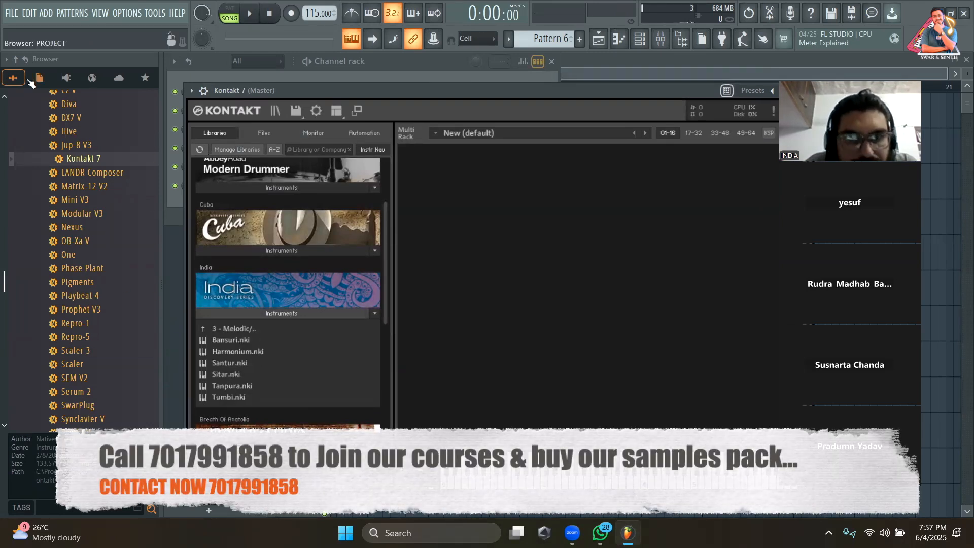
left_click(16, 59)
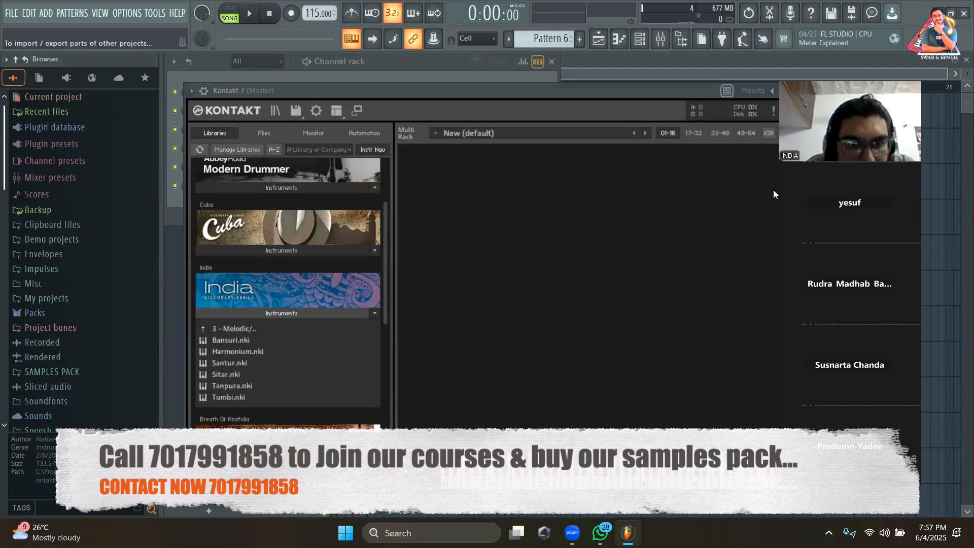
left_click(807, 90)
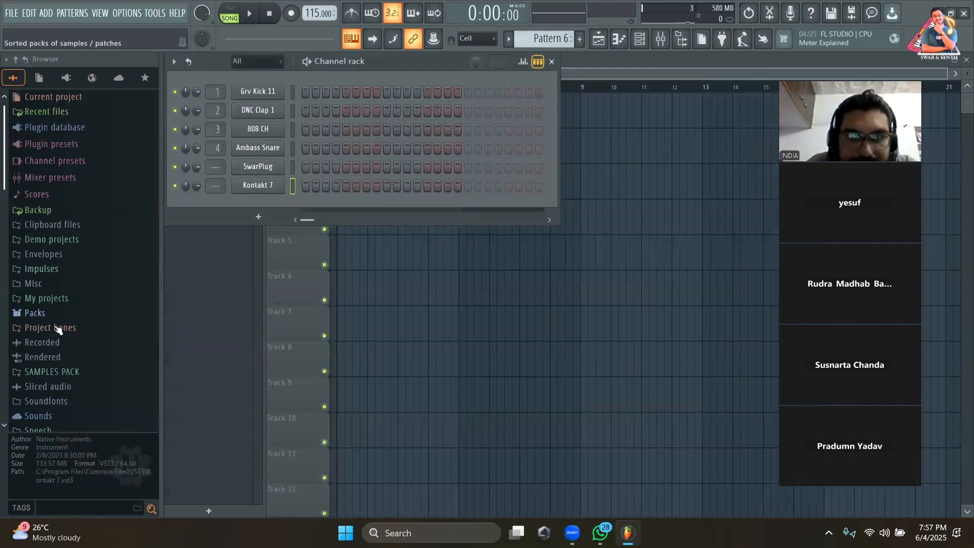
Browse SAMPLES PACK to ALL TIME FAVS, INDIAN Percussions, and expand its indian percussion loops folder.
left_click(76, 374)
scroll(78, 373, "down", 15)
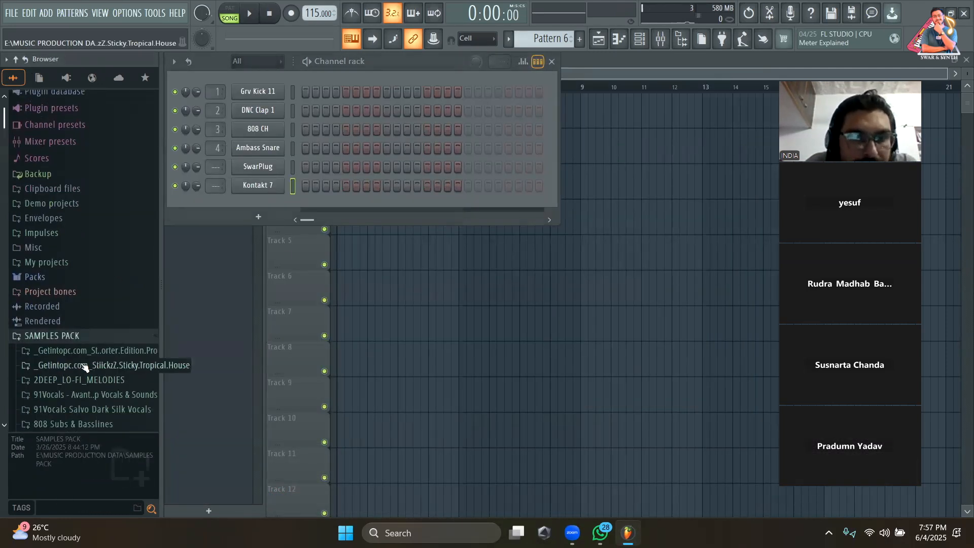
scroll(84, 366, "up", 20)
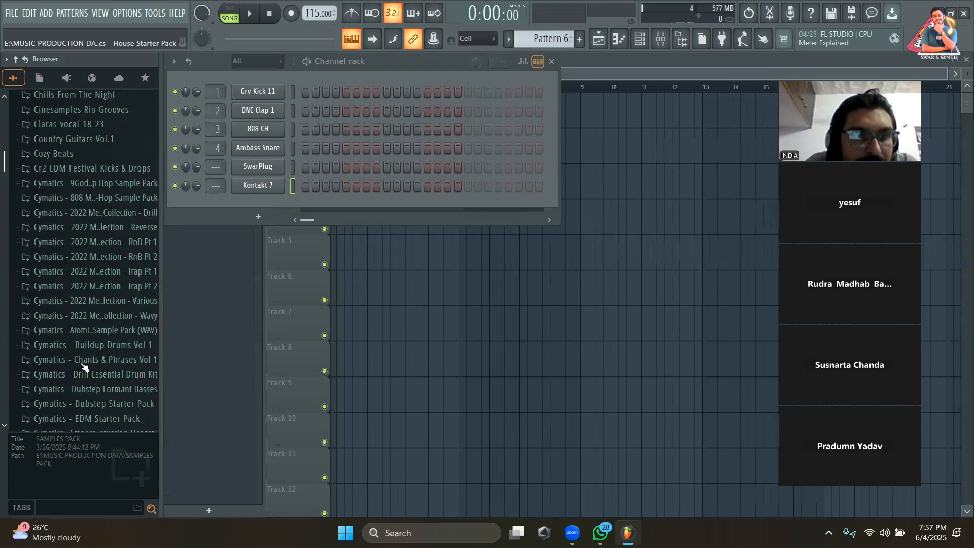
scroll(84, 366, "down", 10)
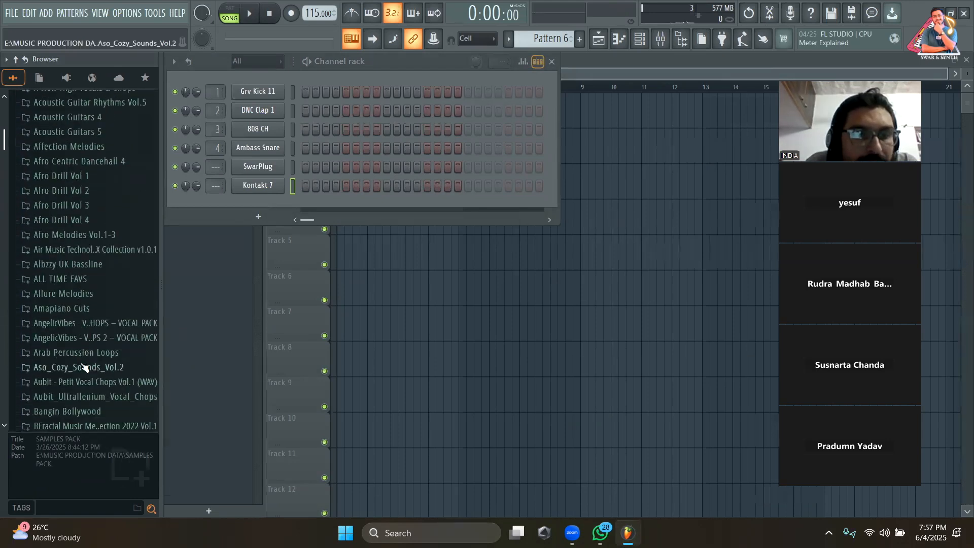
left_click(76, 293)
left_click(77, 248)
scroll(76, 251, "down", 10)
scroll(79, 251, "down", 5)
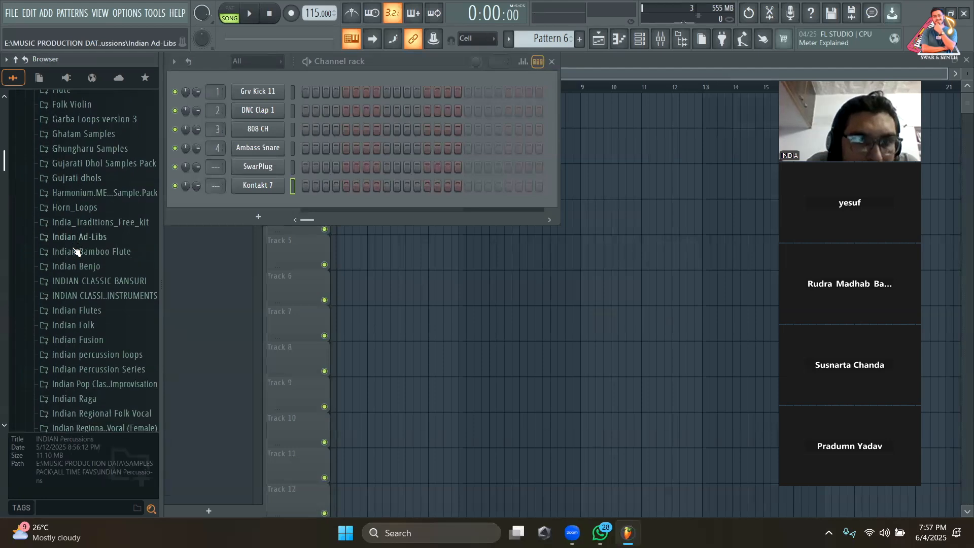
left_click(89, 249)
Open the TR 47 (160) khrwa folder in File Explorer and place its four audio files at bar 13 on Tracks 3 to 6.
scroll(90, 252, "down", 5)
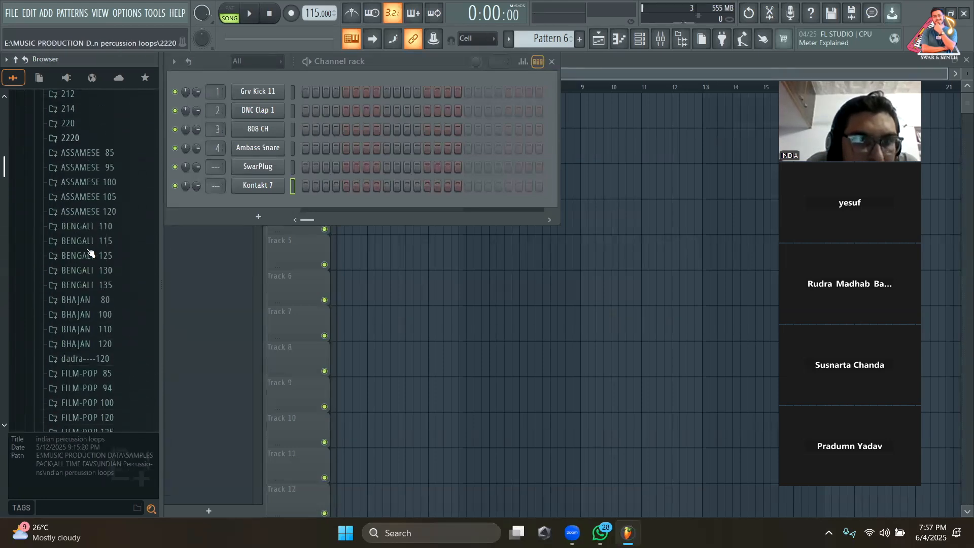
scroll(90, 251, "up", 1)
scroll(90, 252, "down", 8)
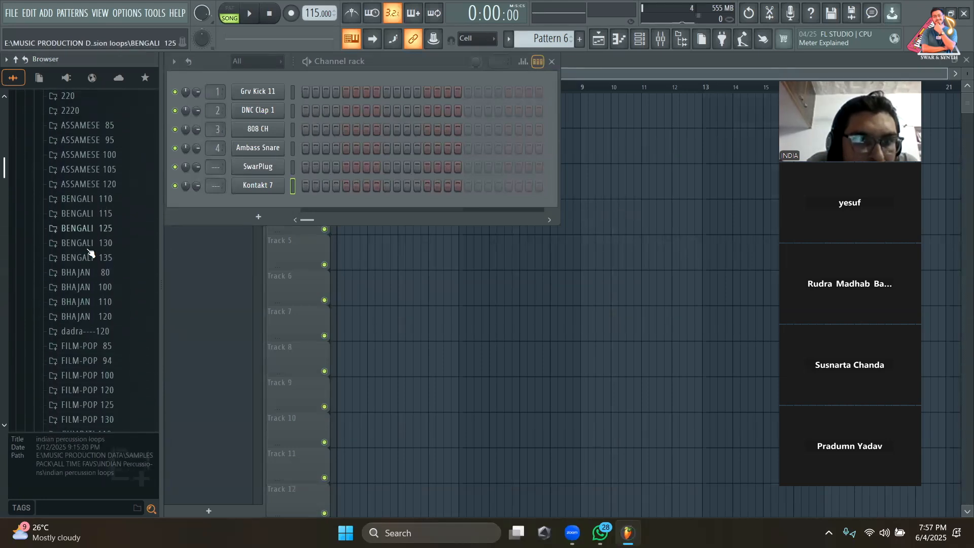
scroll(89, 252, "down", 7)
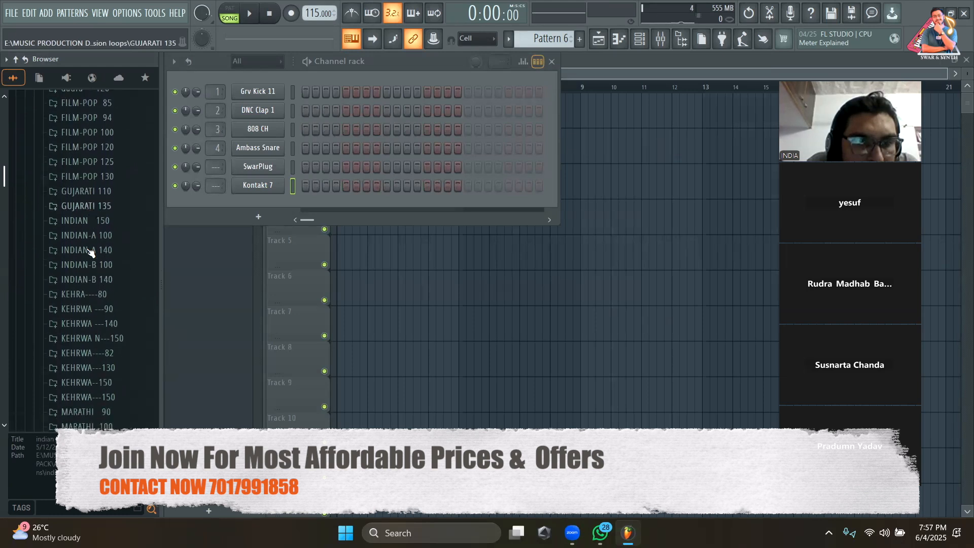
scroll(89, 253, "down", 10)
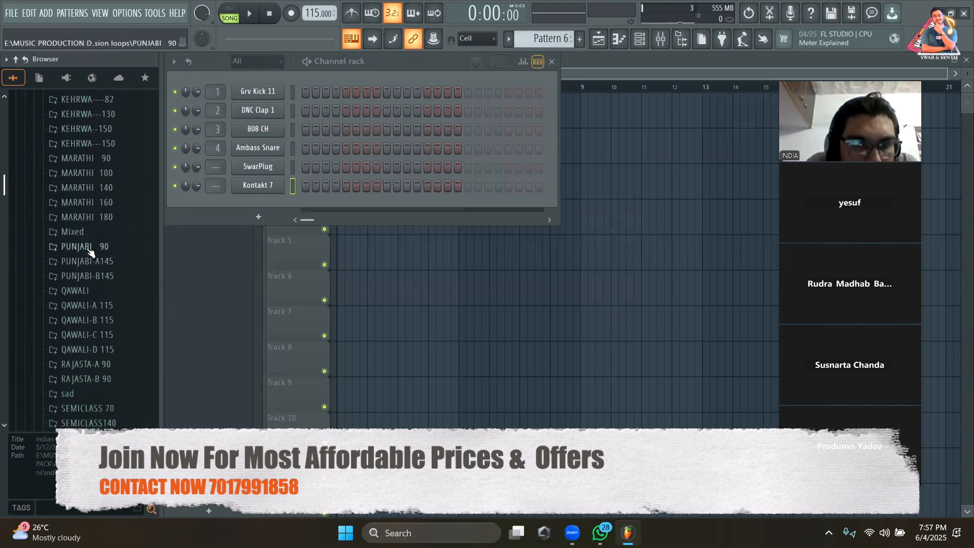
scroll(90, 252, "down", 2)
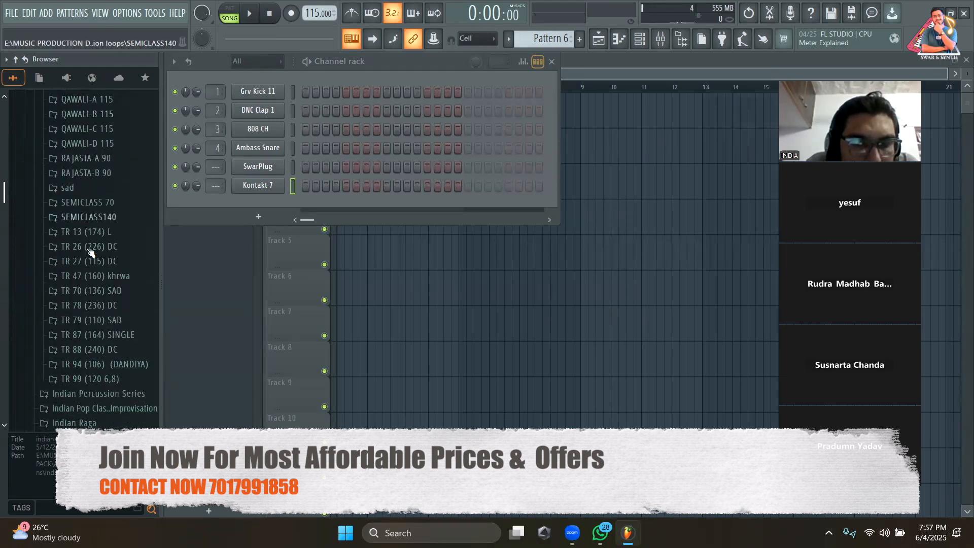
right_click(95, 264)
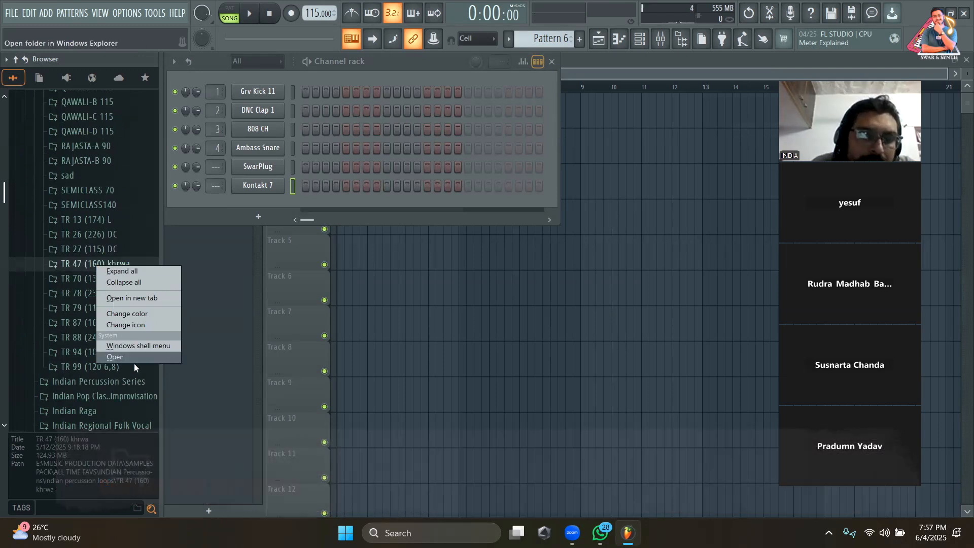
left_click(134, 356)
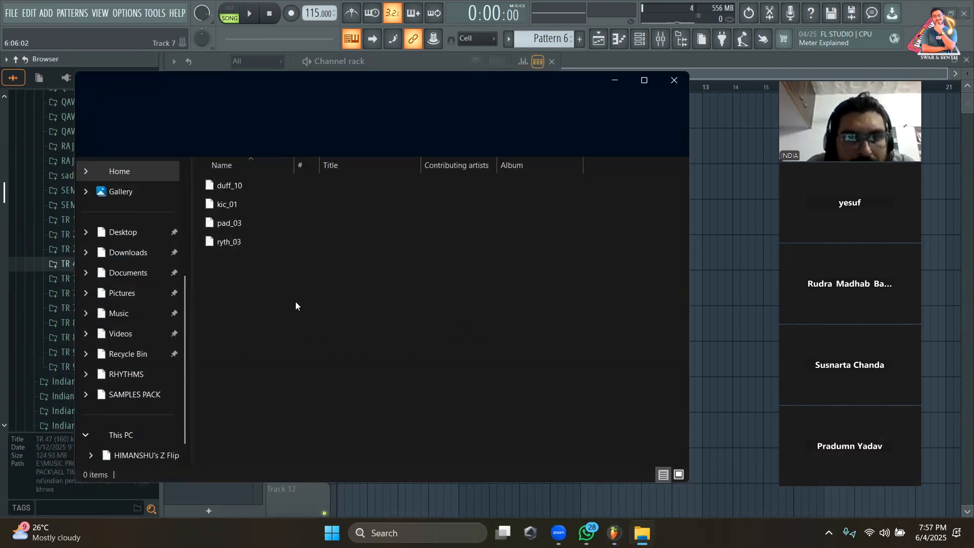
left_click_drag(293, 303, 707, 171)
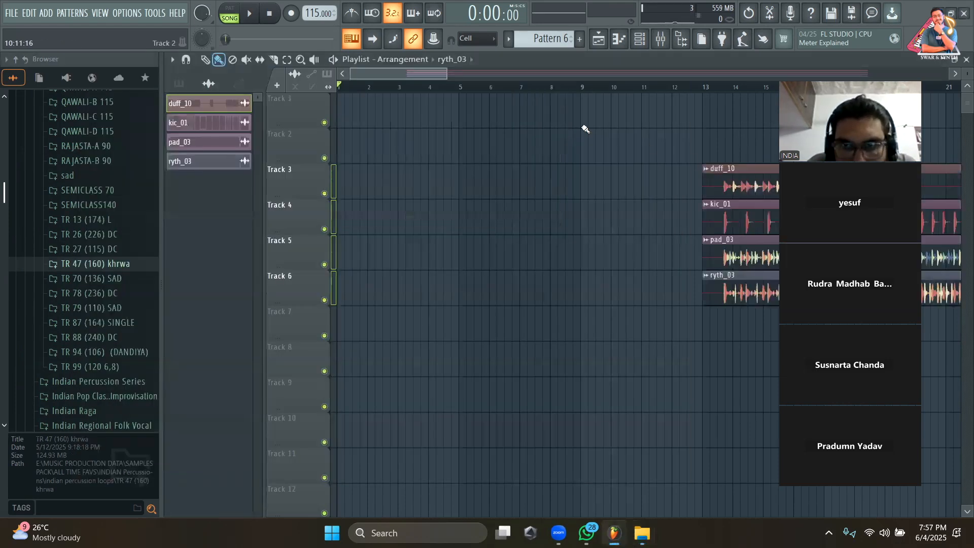
Play the four percussion clips together from about bar 14, and again from about bar 20.
left_click_drag(428, 74, 486, 83)
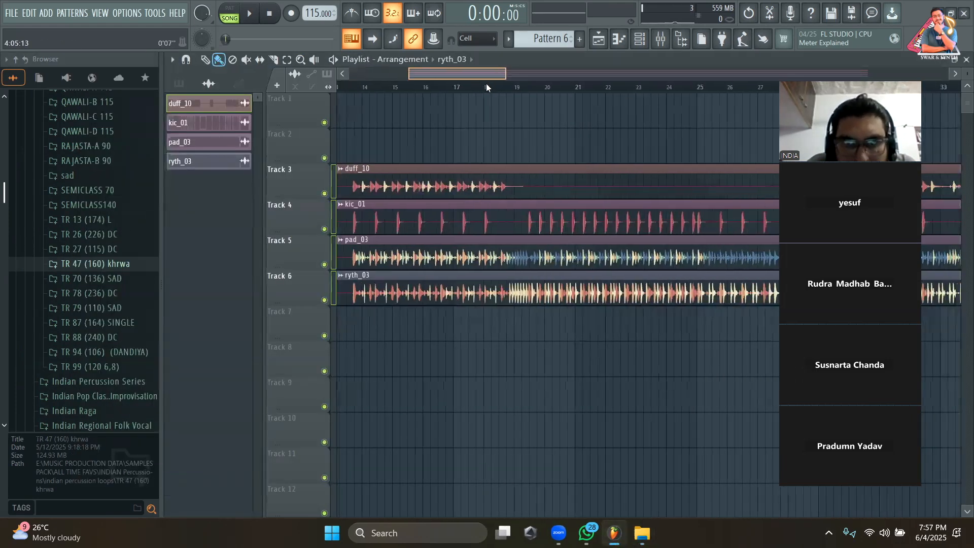
left_click(370, 85)
left_click_drag(502, 74, 587, 76)
key("space")
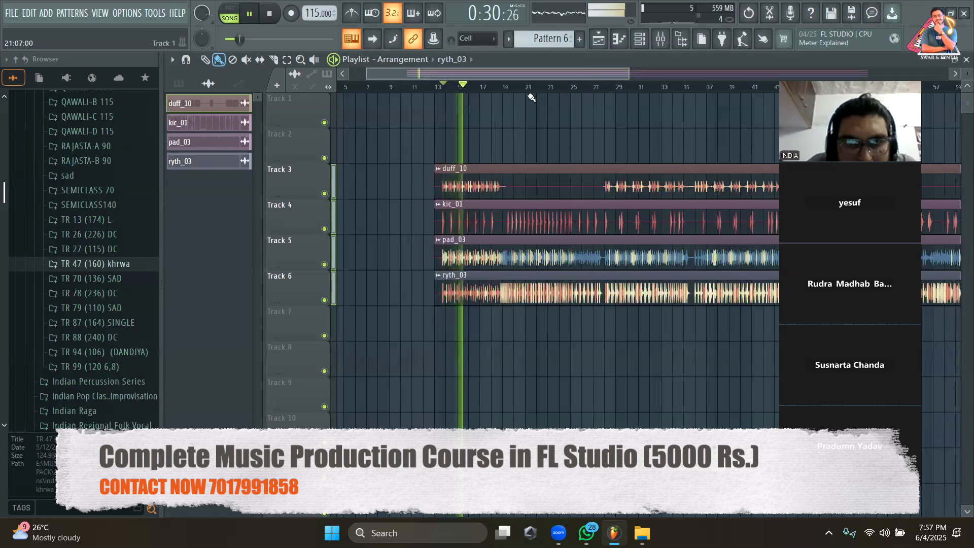
key("space")
left_click(506, 87)
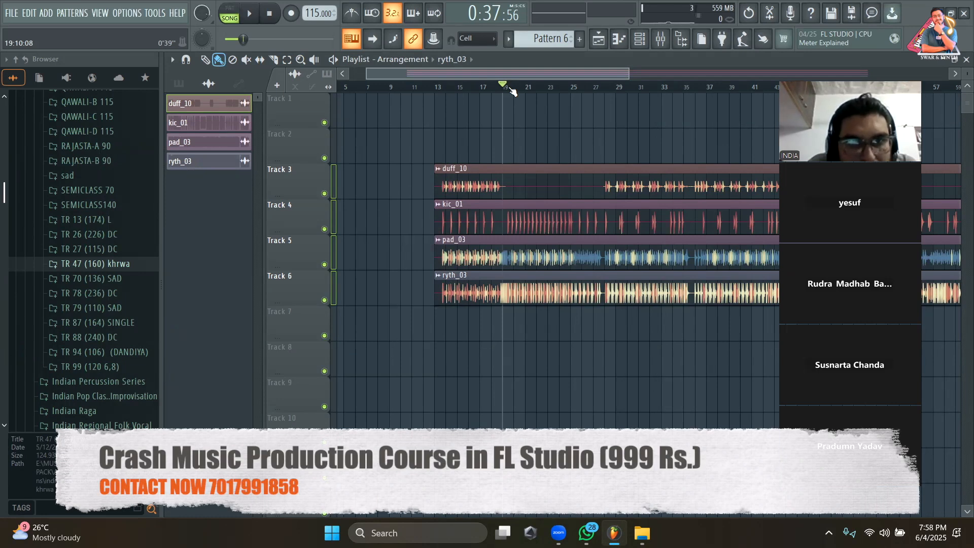
left_click(514, 90)
key("space")
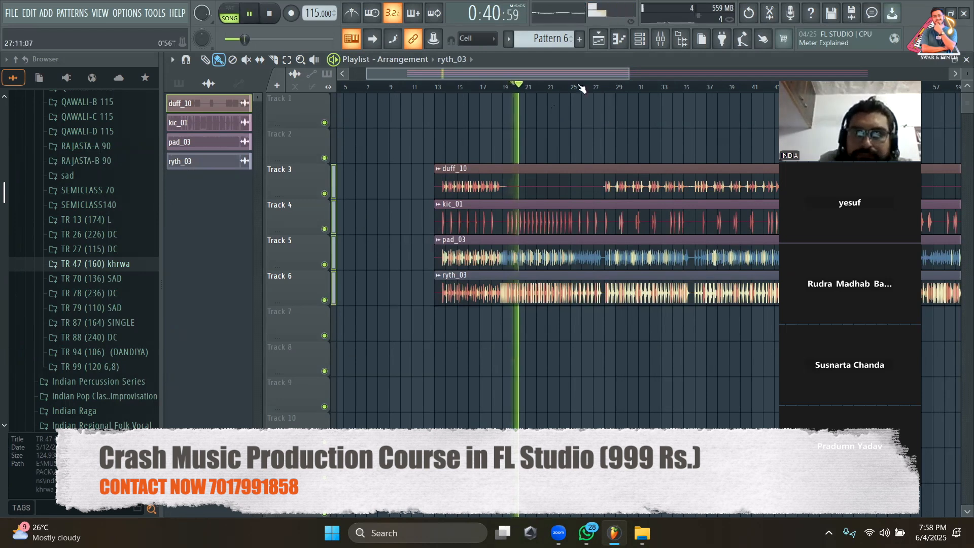
Switch to the Draw tool and audition further sections of the percussion clips up to about bar 36, then stop playback.
left_click(205, 60)
left_click(581, 87)
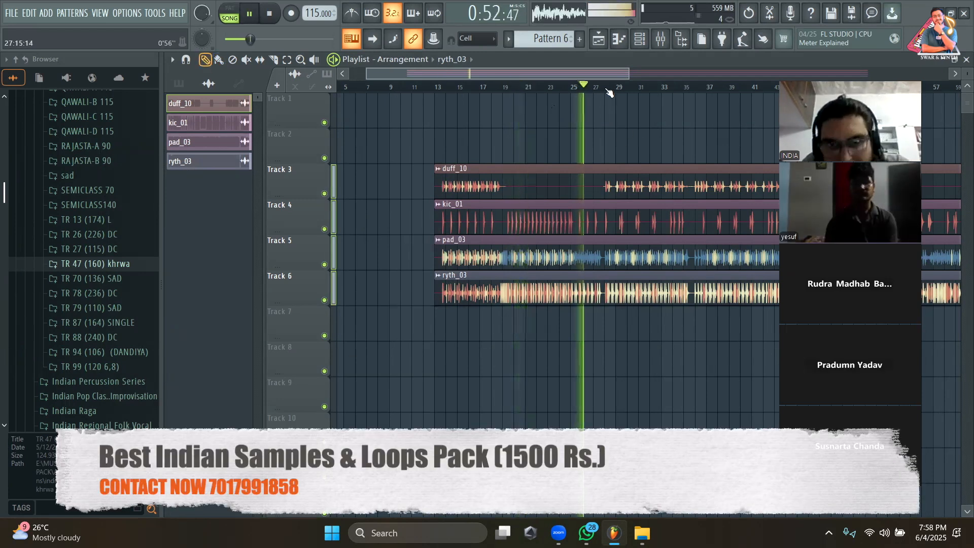
left_click(606, 87)
left_click(615, 88)
left_click(627, 88)
scroll(641, 92, "right", 3)
left_click(624, 87)
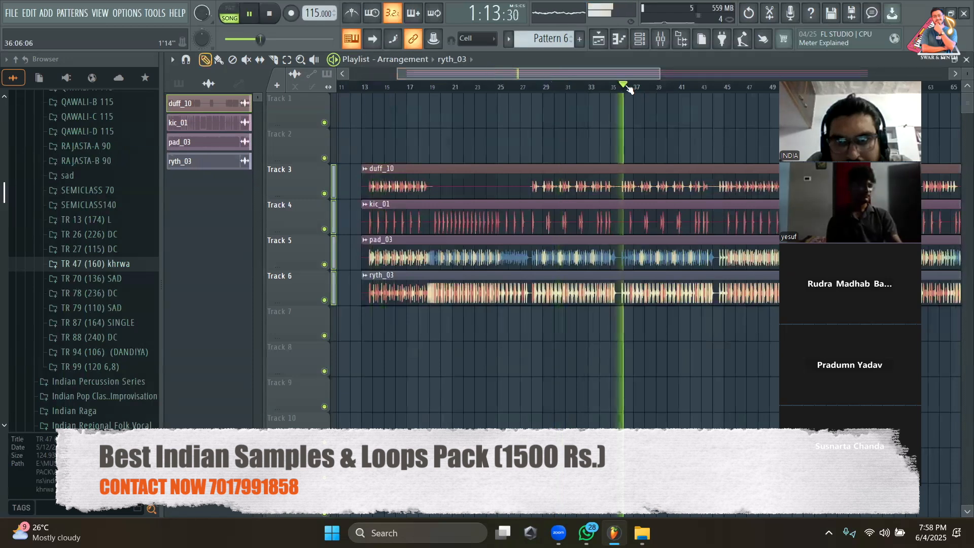
scroll(543, 145, "right", 3)
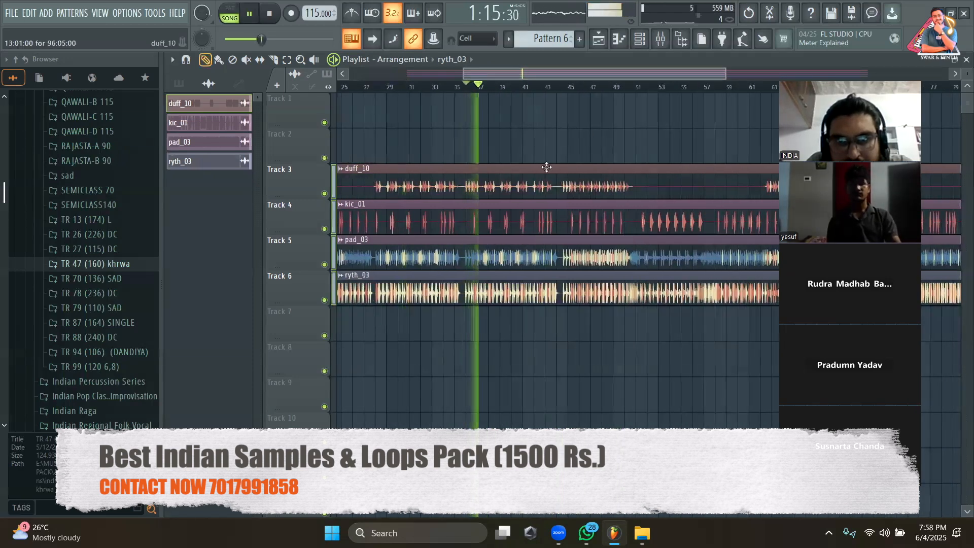
key("space")
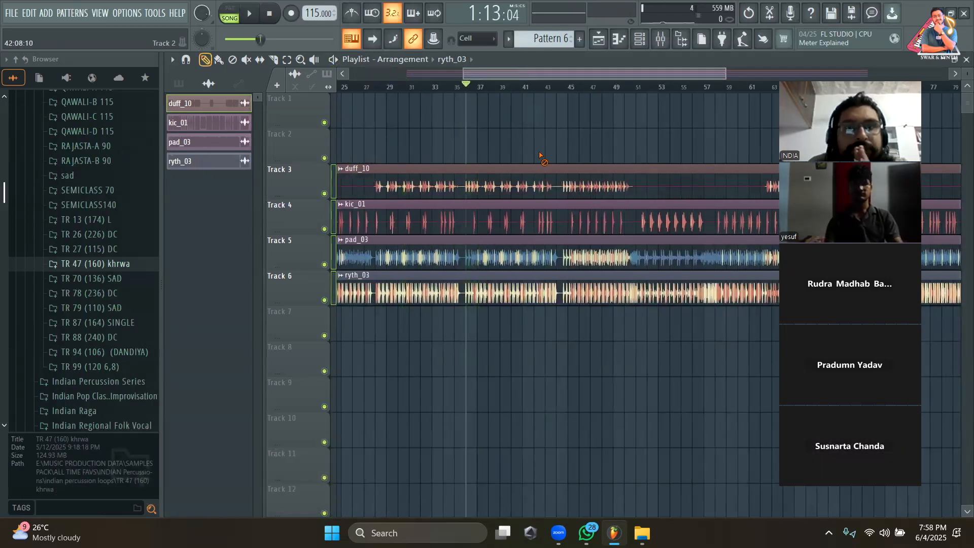
Delete the duff_10, kic_01, pad_03 and ryth_03 clips from the playlist and return to its opening bars.
right_click(539, 183)
right_click(540, 221)
right_click(542, 256)
right_click(543, 292)
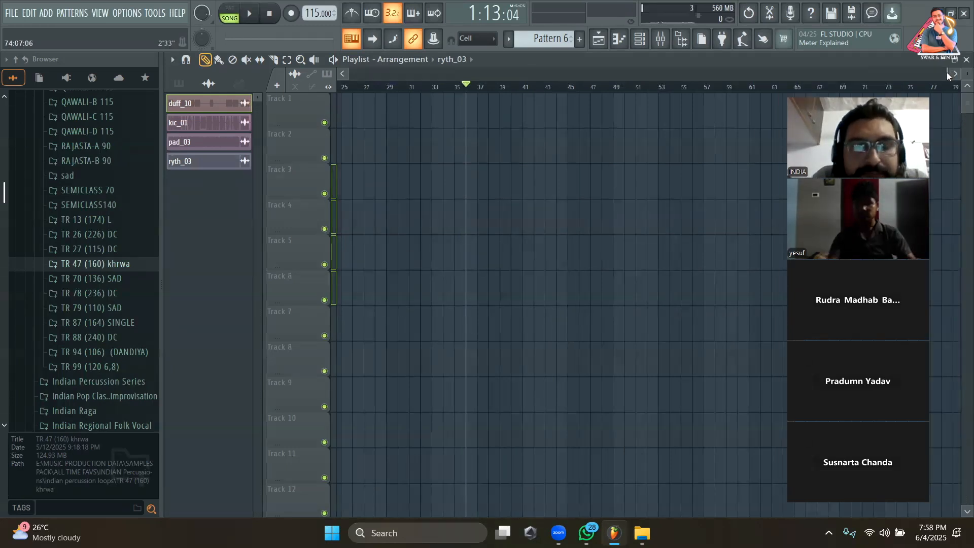
left_click_drag(945, 74, 203, 97)
left_click_drag(948, 73, 744, 91)
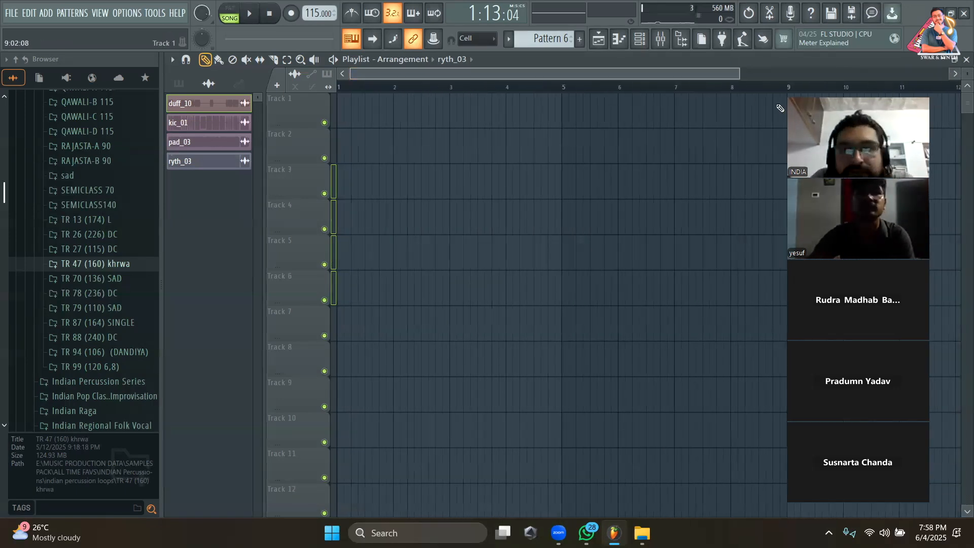
left_click_drag(881, 87, 881, 64)
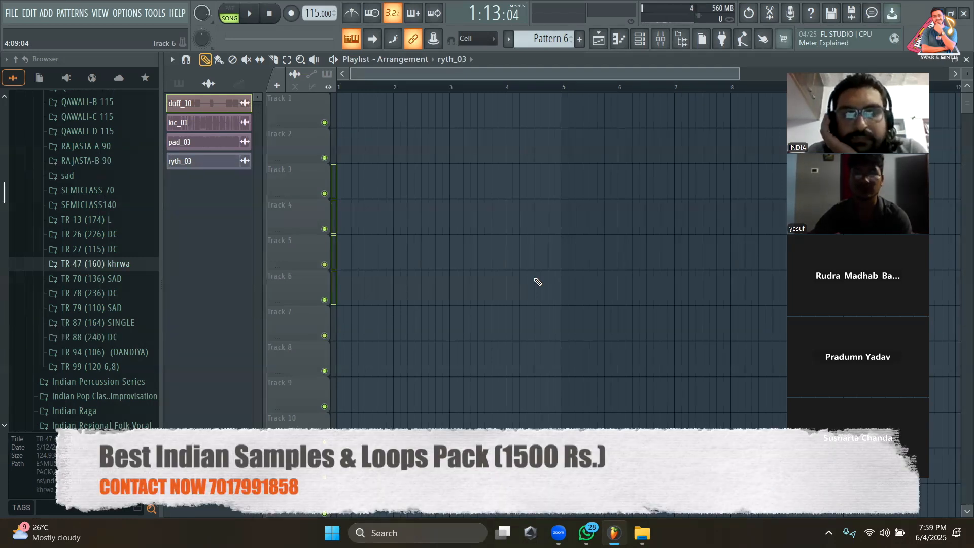
Add the VST version of reFX Nexus as a new channel and position its window higher over the playlist.
left_click(640, 39)
left_click(263, 180)
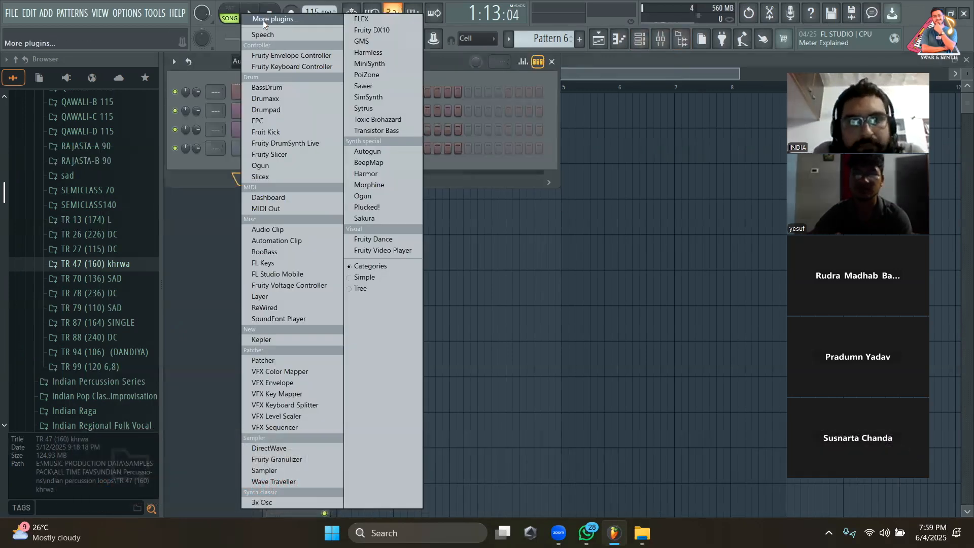
left_click(263, 21)
type("nexus")
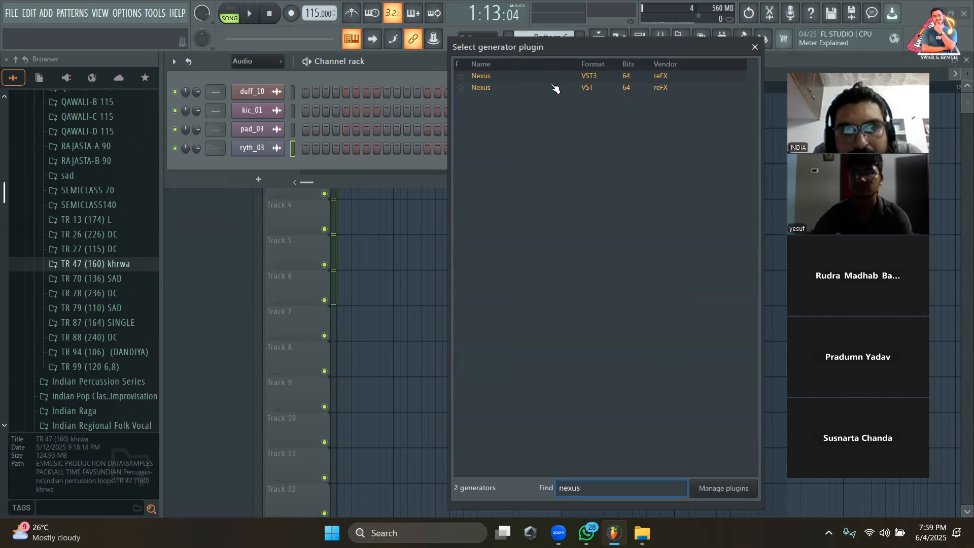
left_click(555, 90)
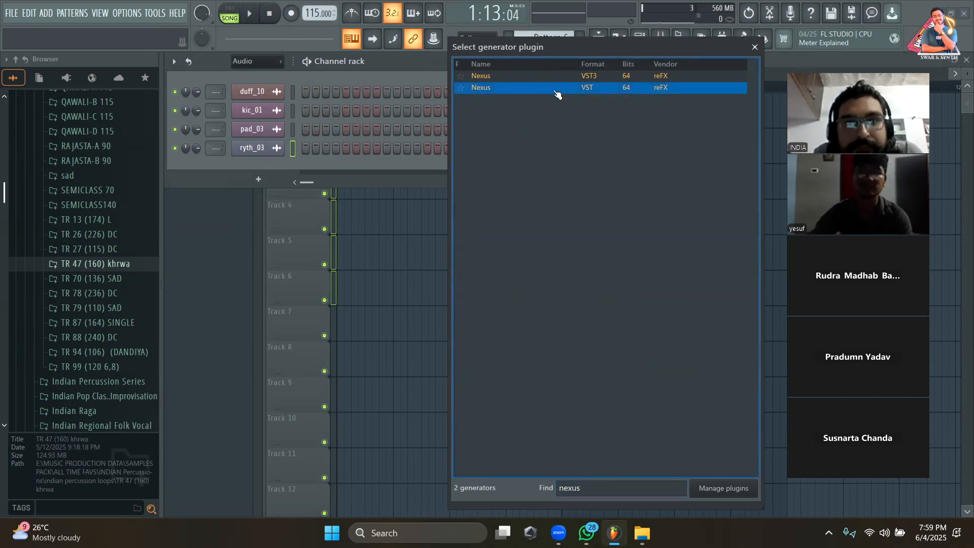
double_click(555, 90)
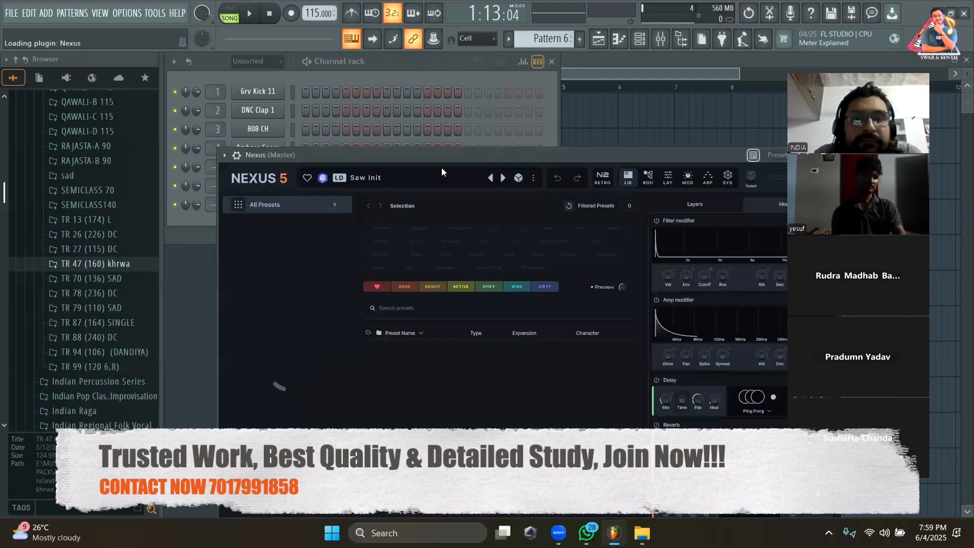
left_click_drag(448, 160, 427, 86)
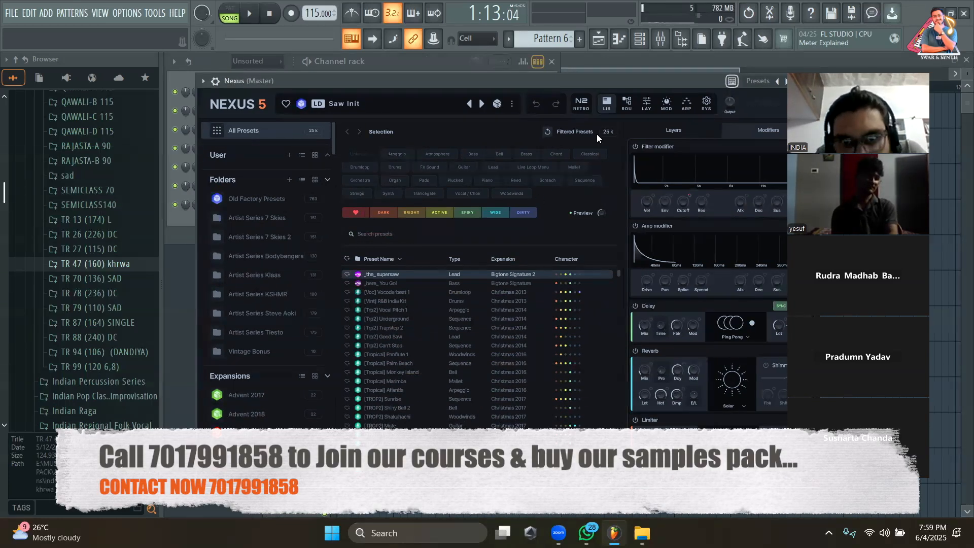
left_click_drag(544, 81, 546, 50)
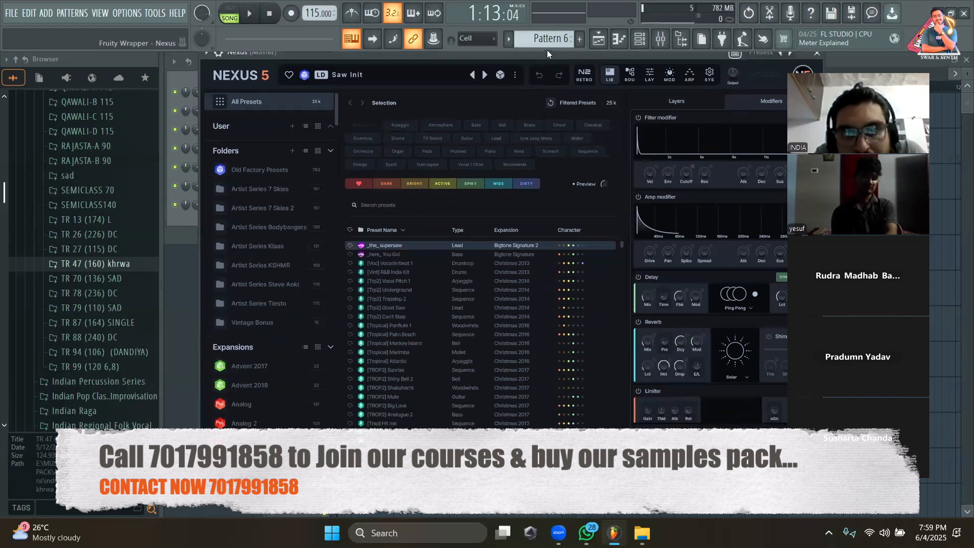
Browse the Nexus preset library past the Christmas expansion sounds and load the [Snthwv] Nightrun preset.
scroll(278, 308, "down", 10)
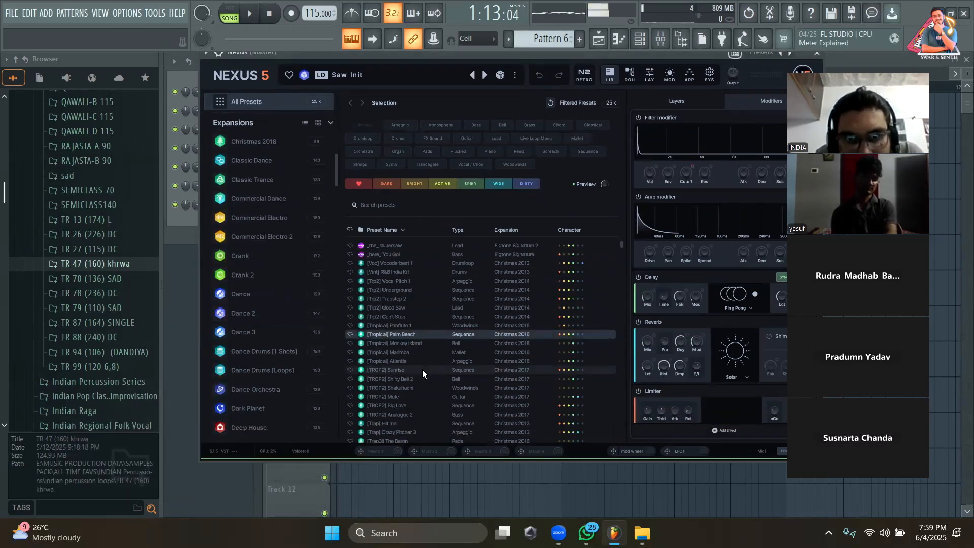
scroll(422, 371, "down", 2)
scroll(409, 327, "down", 4)
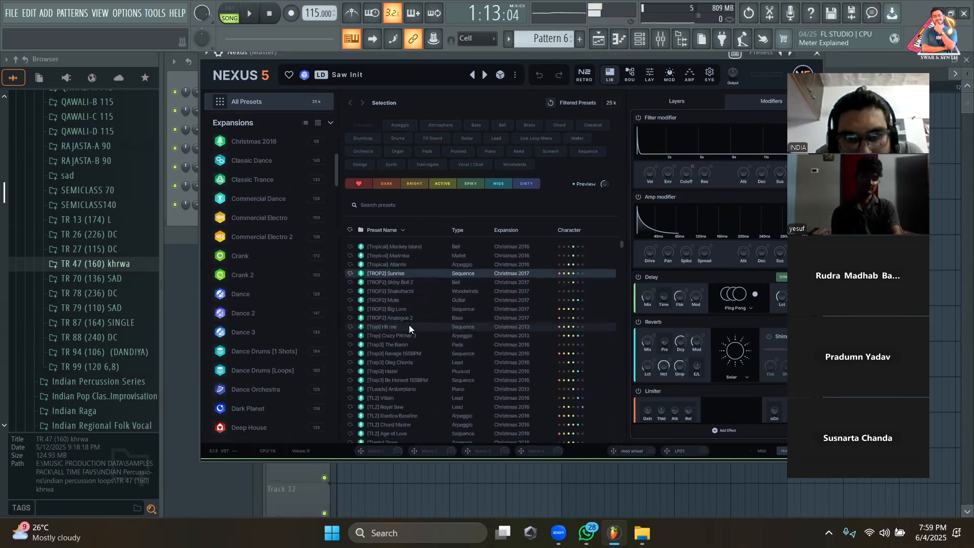
scroll(409, 325, "down", 1)
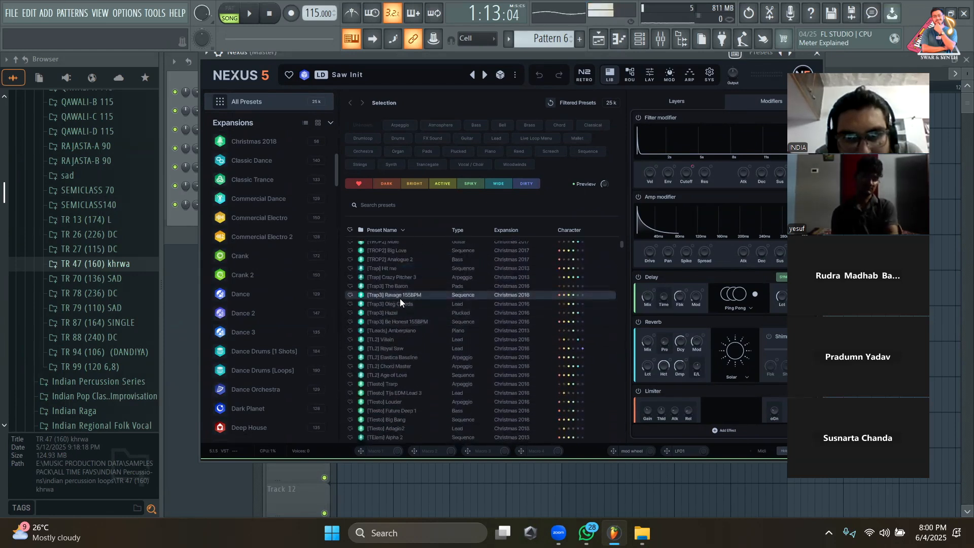
scroll(400, 298, "down", 1)
scroll(400, 299, "down", 5)
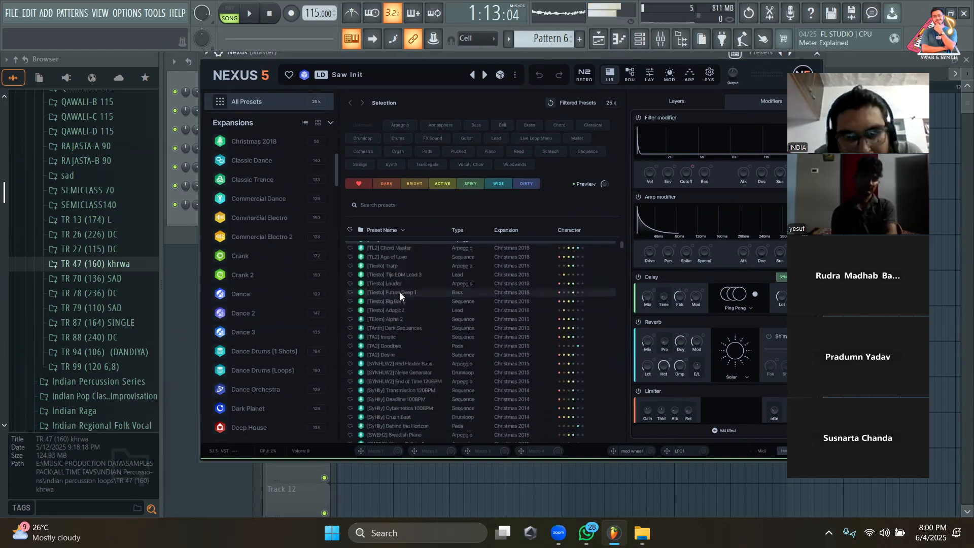
scroll(399, 291, "down", 3)
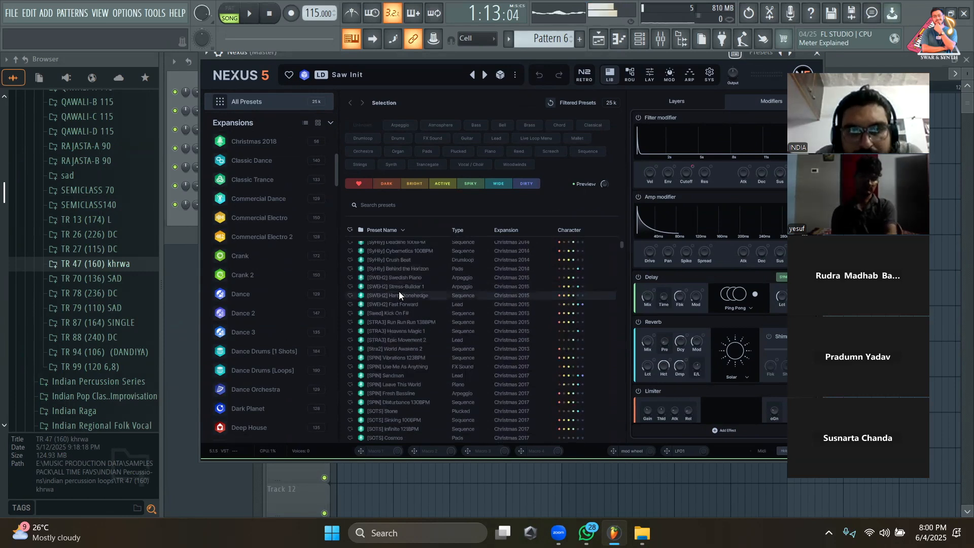
scroll(398, 290, "down", 2)
scroll(398, 286, "down", 3)
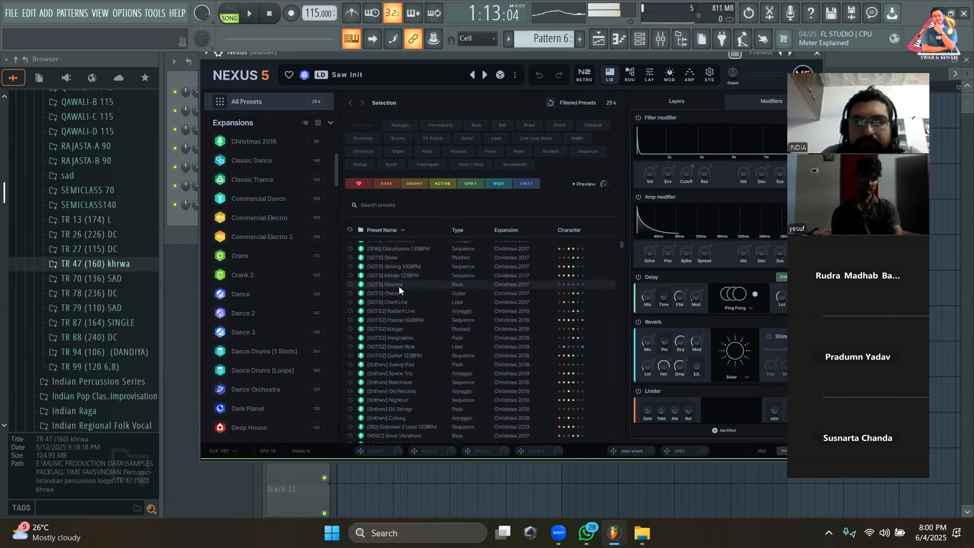
scroll(397, 284, "down", 4)
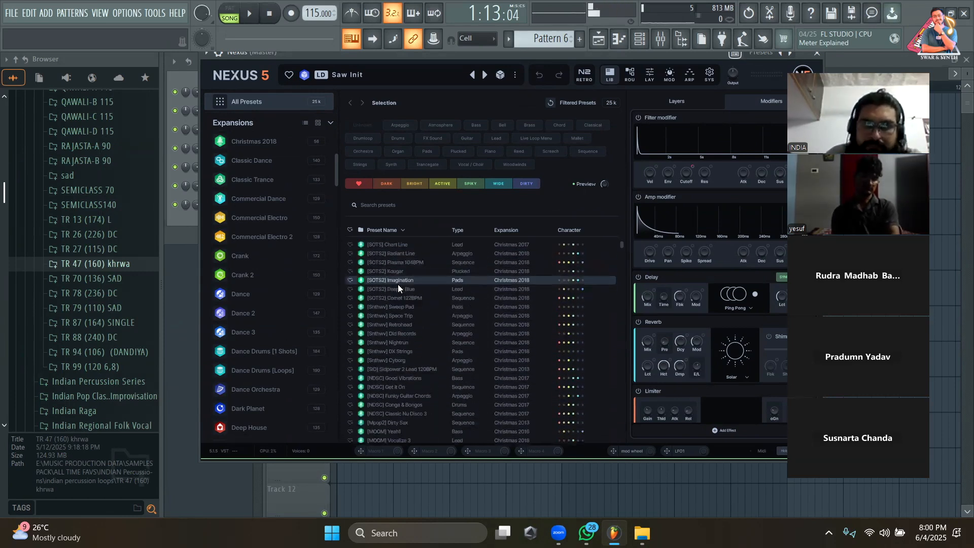
left_click(397, 284)
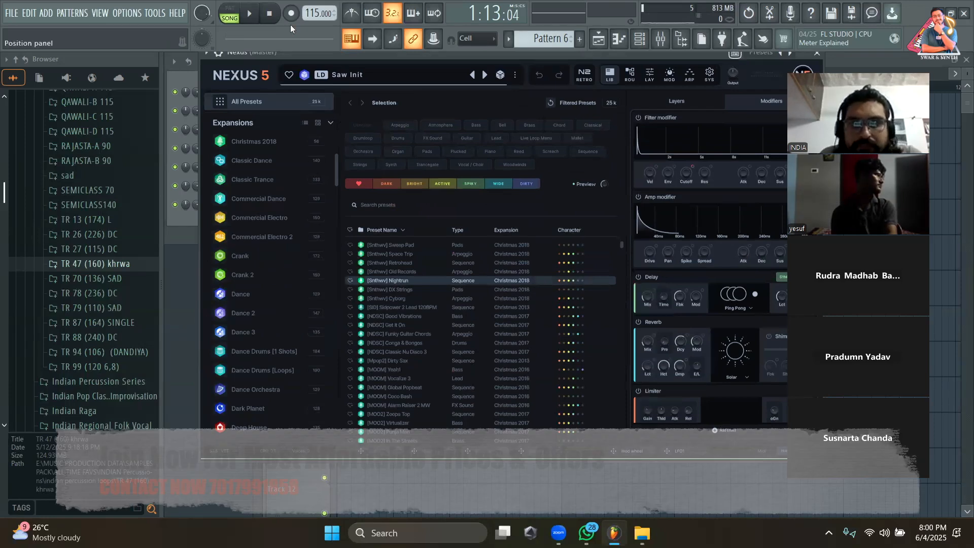
Open the SwarPlug channel's plugin window and look through its list of Indian instrument presets.
left_click_drag(491, 56, 560, 237)
left_click(274, 171)
left_click_drag(420, 191, 573, 111)
left_click(232, 106)
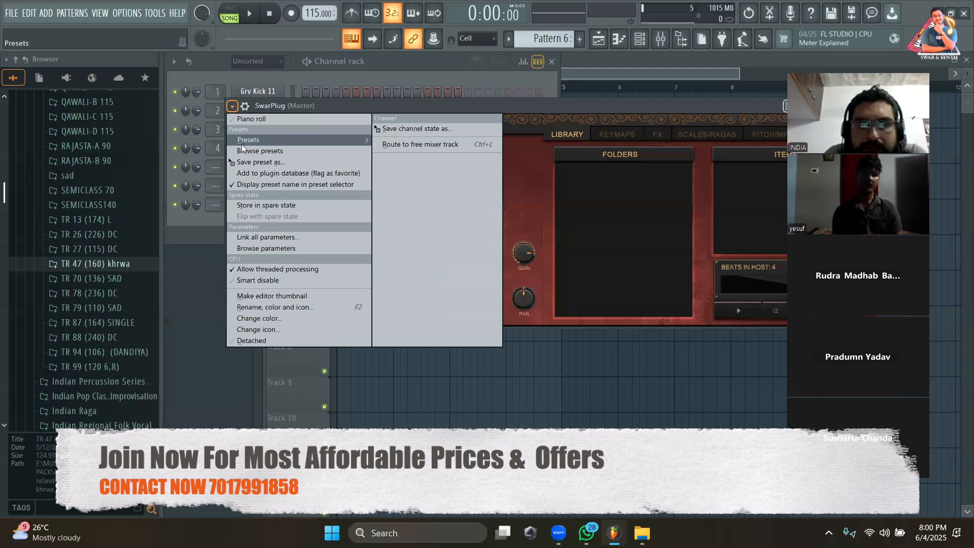
mouse_move(245, 142)
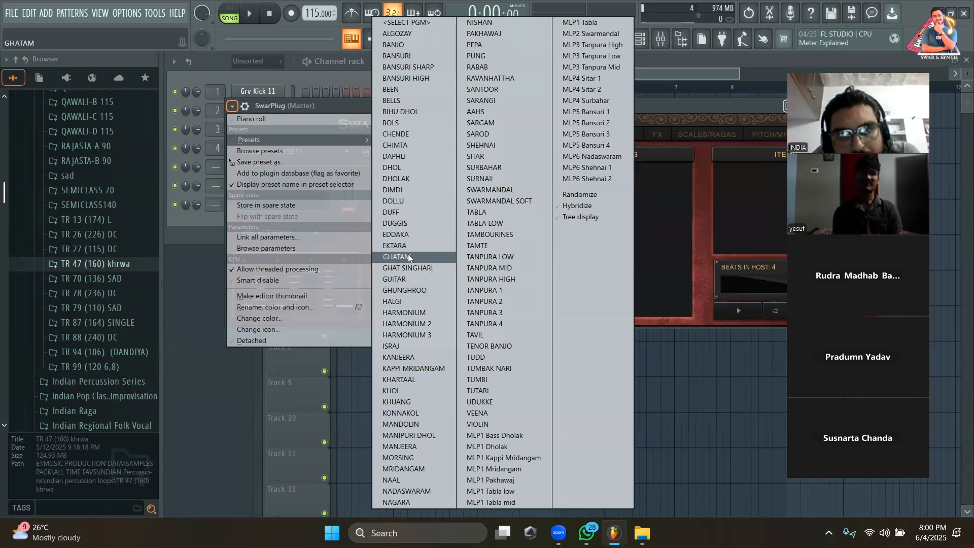
key("Up")
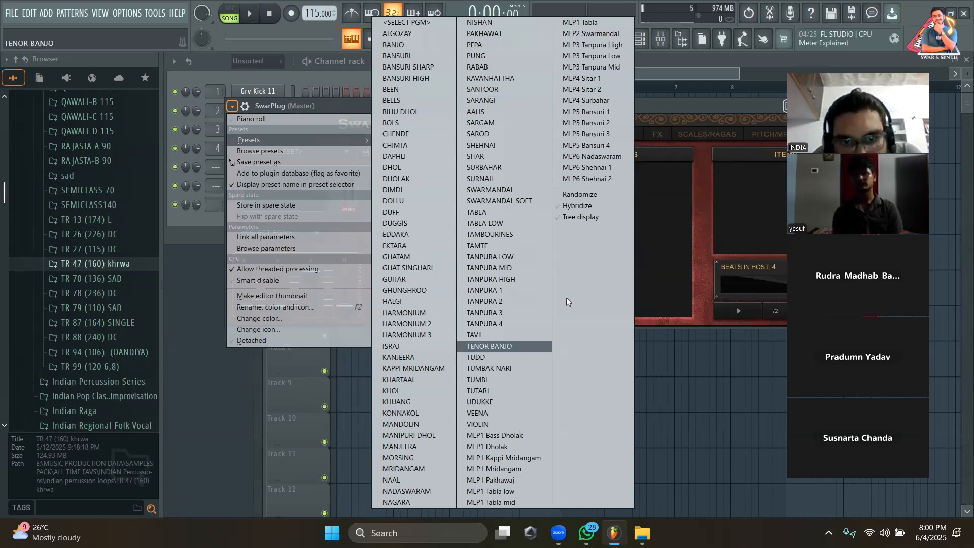
left_click(253, 213)
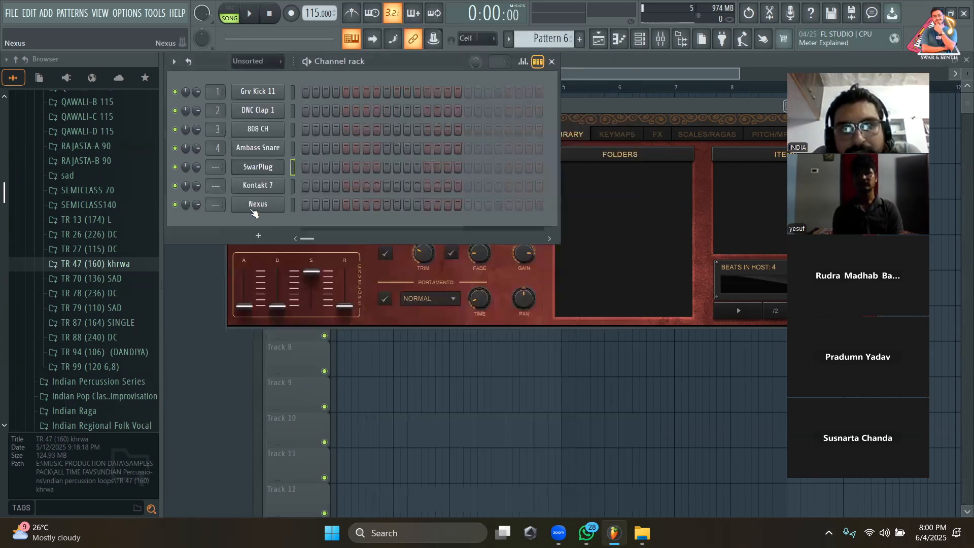
Reopen the Nexus instrument from its channel for another look and return to the playlist.
left_click(267, 206)
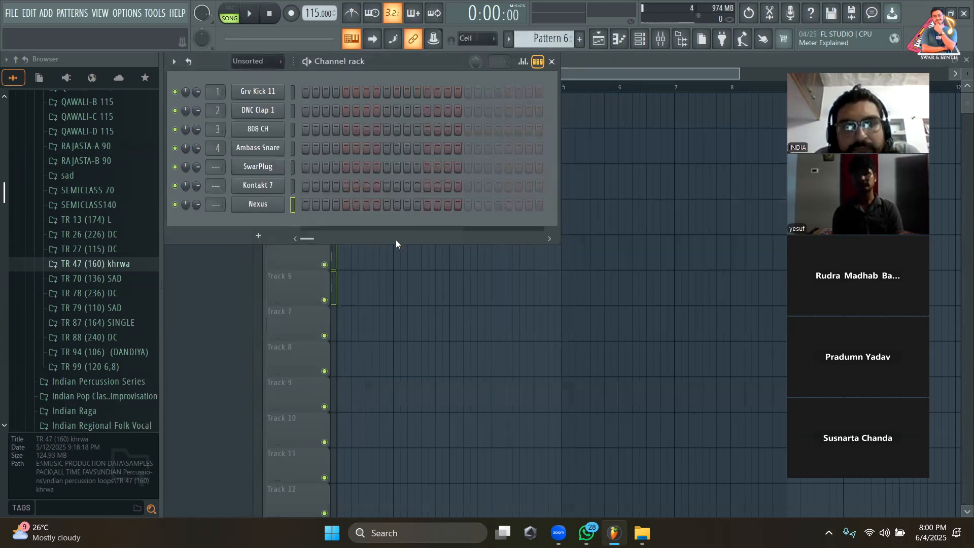
left_click_drag(404, 233, 326, 69)
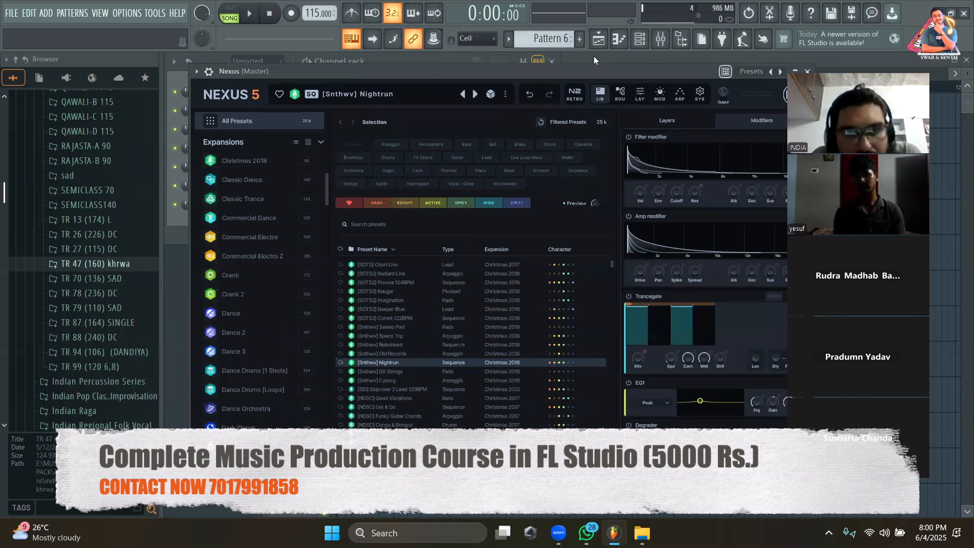
left_click(597, 41)
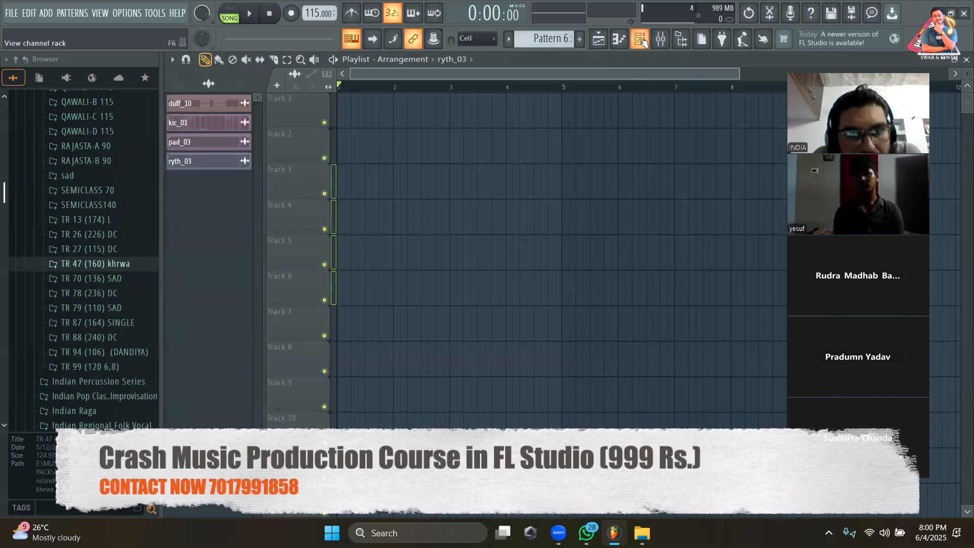
left_click(641, 41)
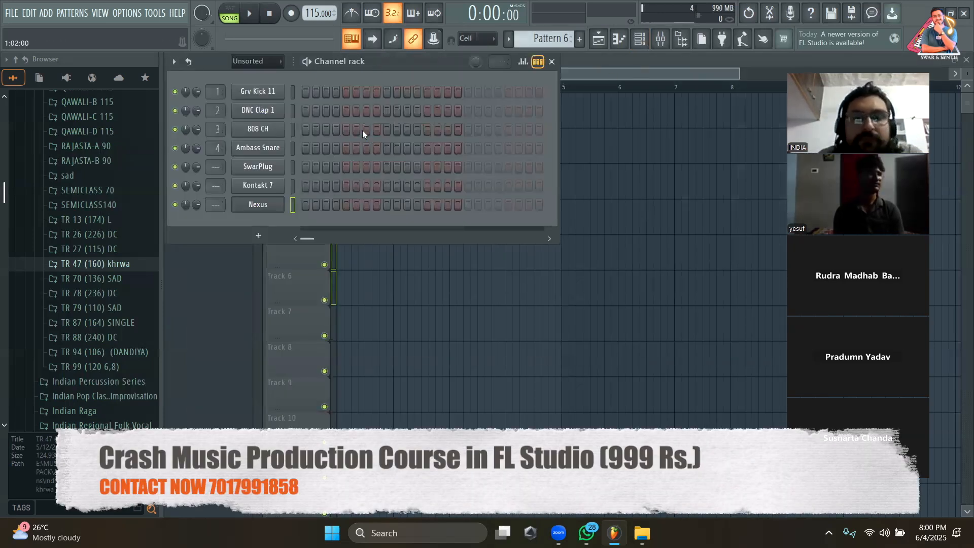
left_click(578, 71)
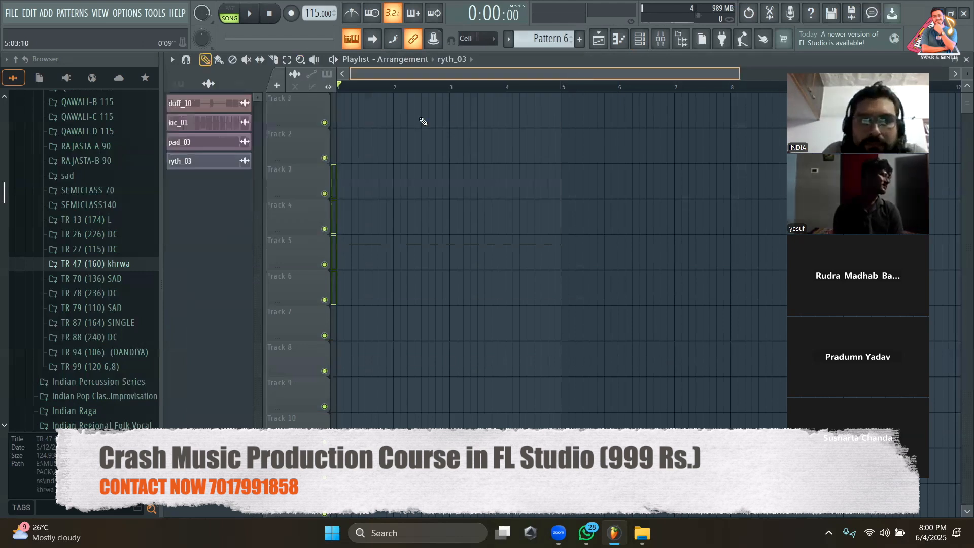
Place the ryth_03 clip at bar 1 of Track 1 with the Draw tool and again with the Paint tool, deleting it each time.
left_click(346, 121)
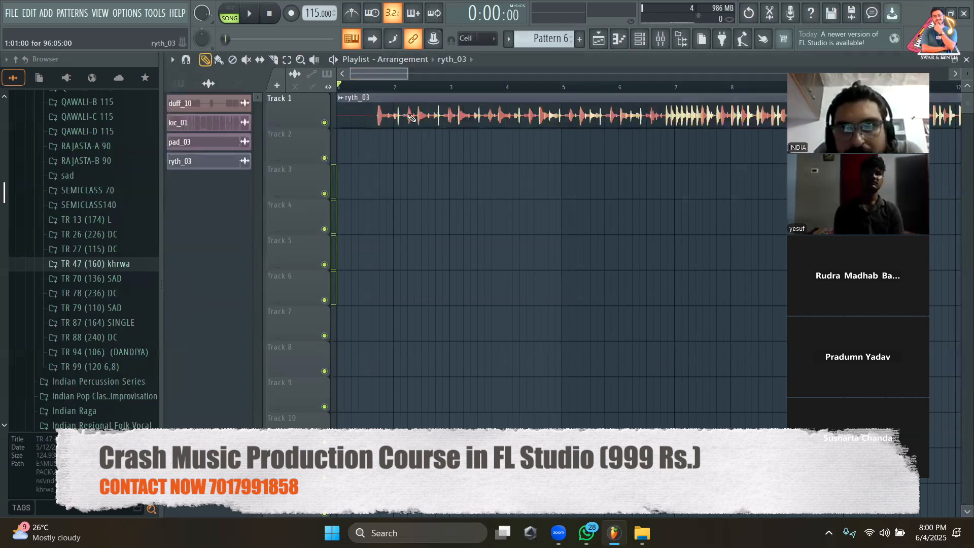
right_click(411, 117)
left_click(220, 59)
left_click(341, 107)
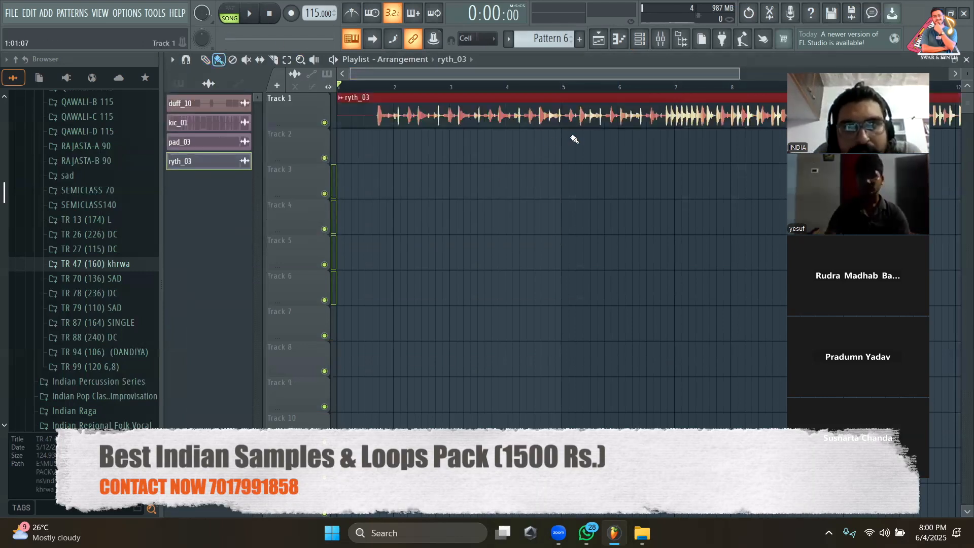
right_click(515, 108)
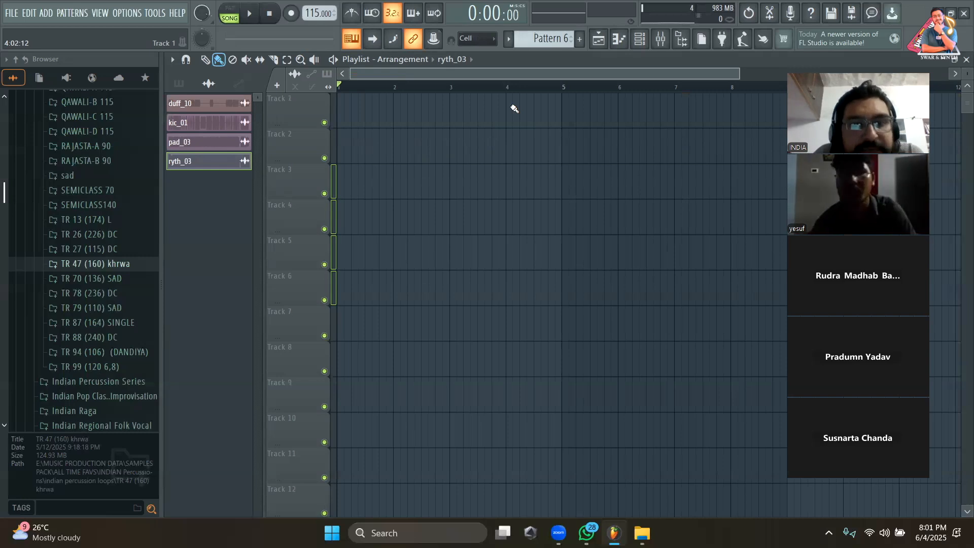
Bring up the channel rack over the playlist.
left_click(637, 43)
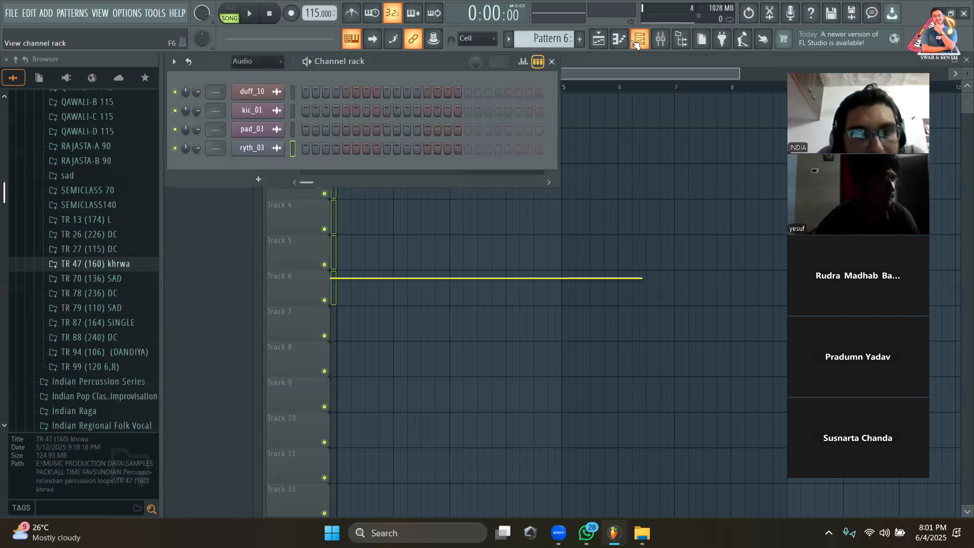